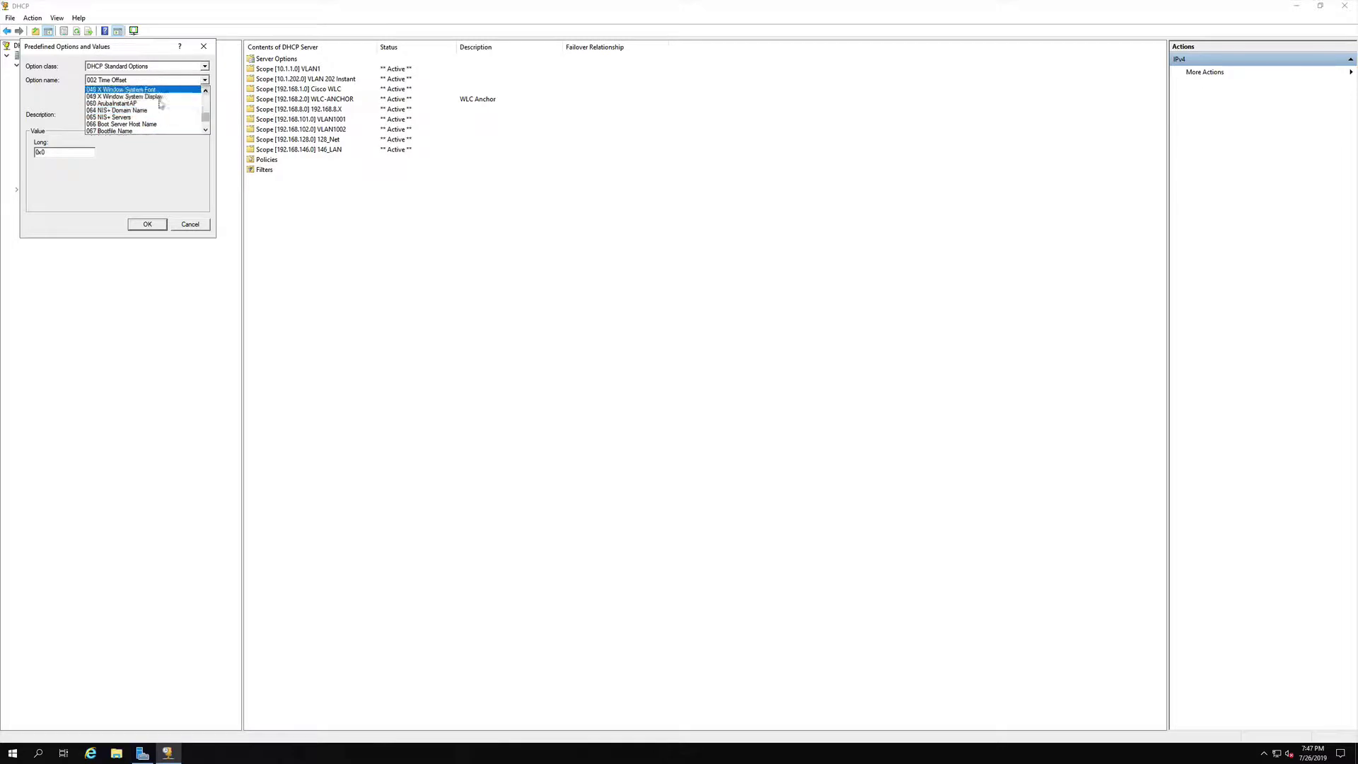
Inspect the predefined DHCP standard option 060 ArubaInstantAP and its string value, and leave the dialog without changes.
left_click(113, 106)
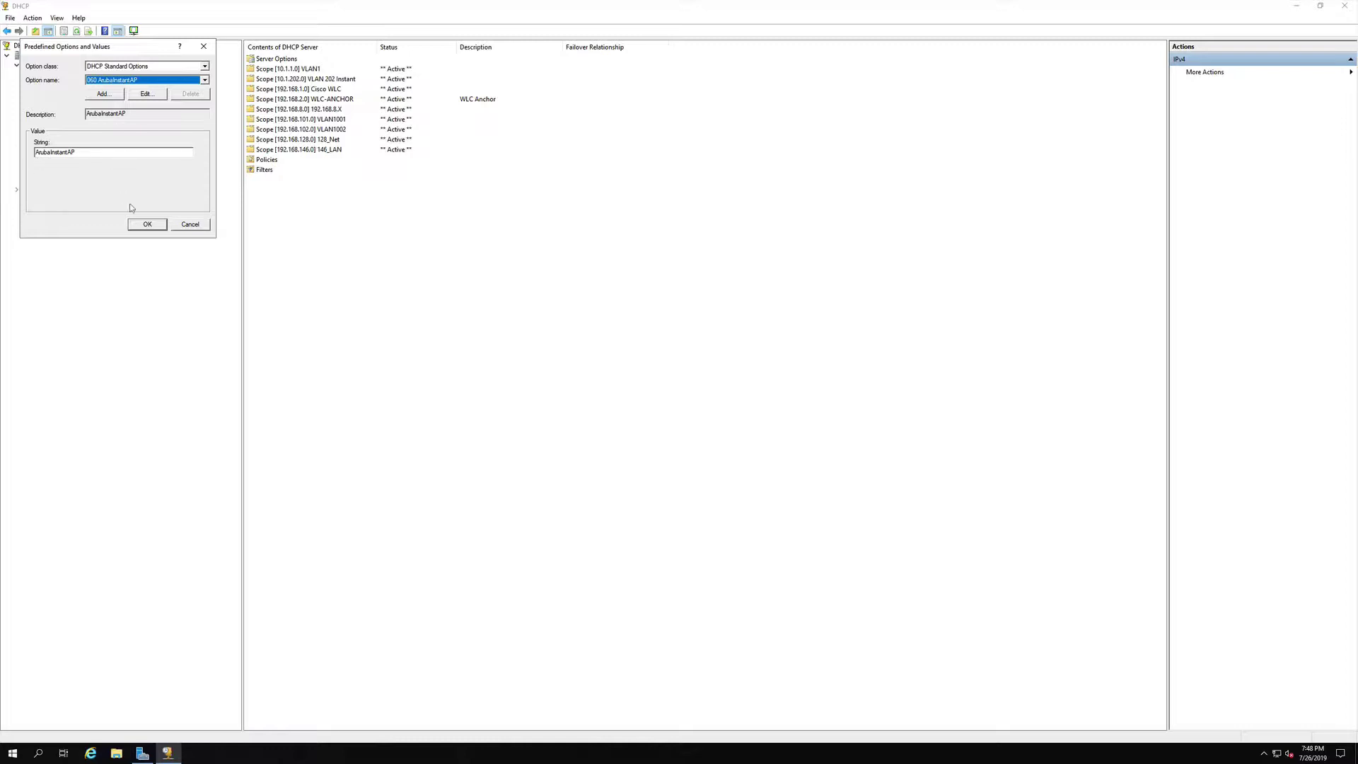
left_click(191, 226)
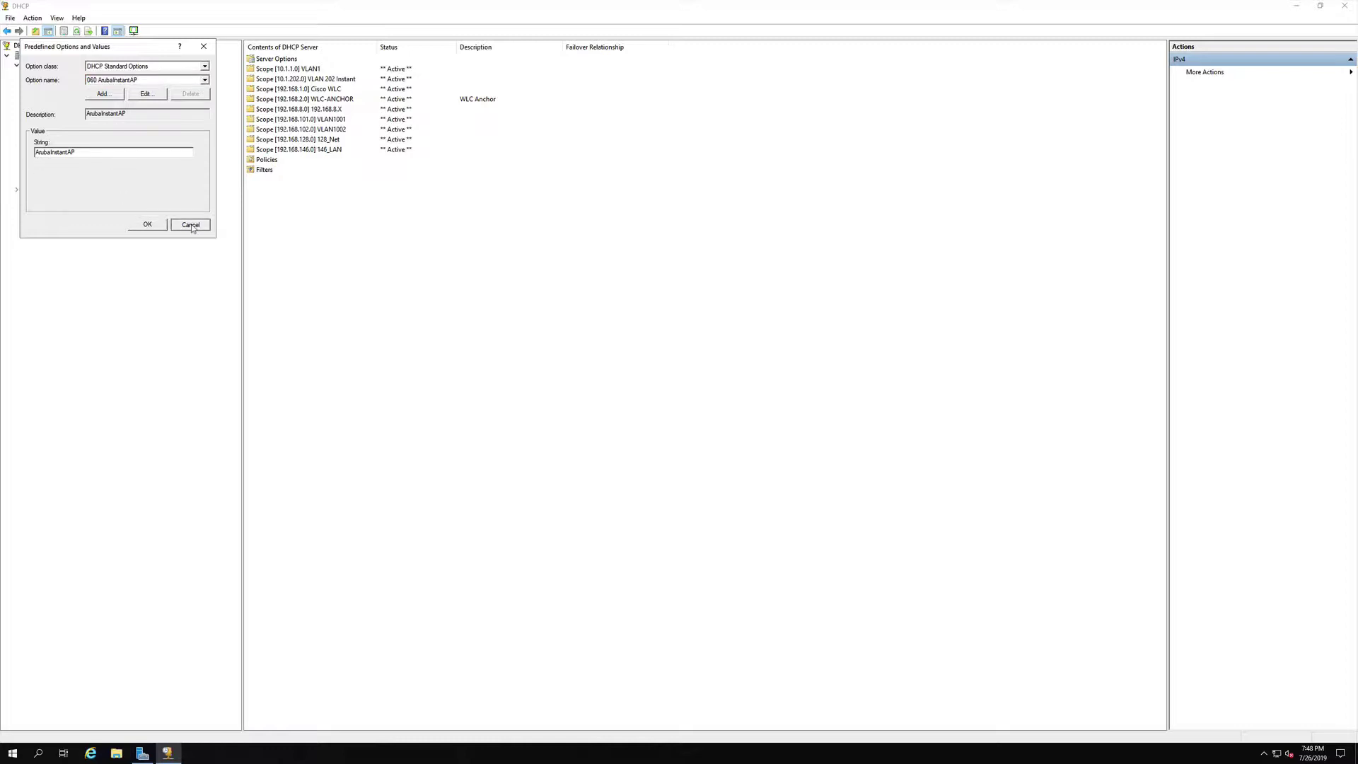
left_click(191, 227)
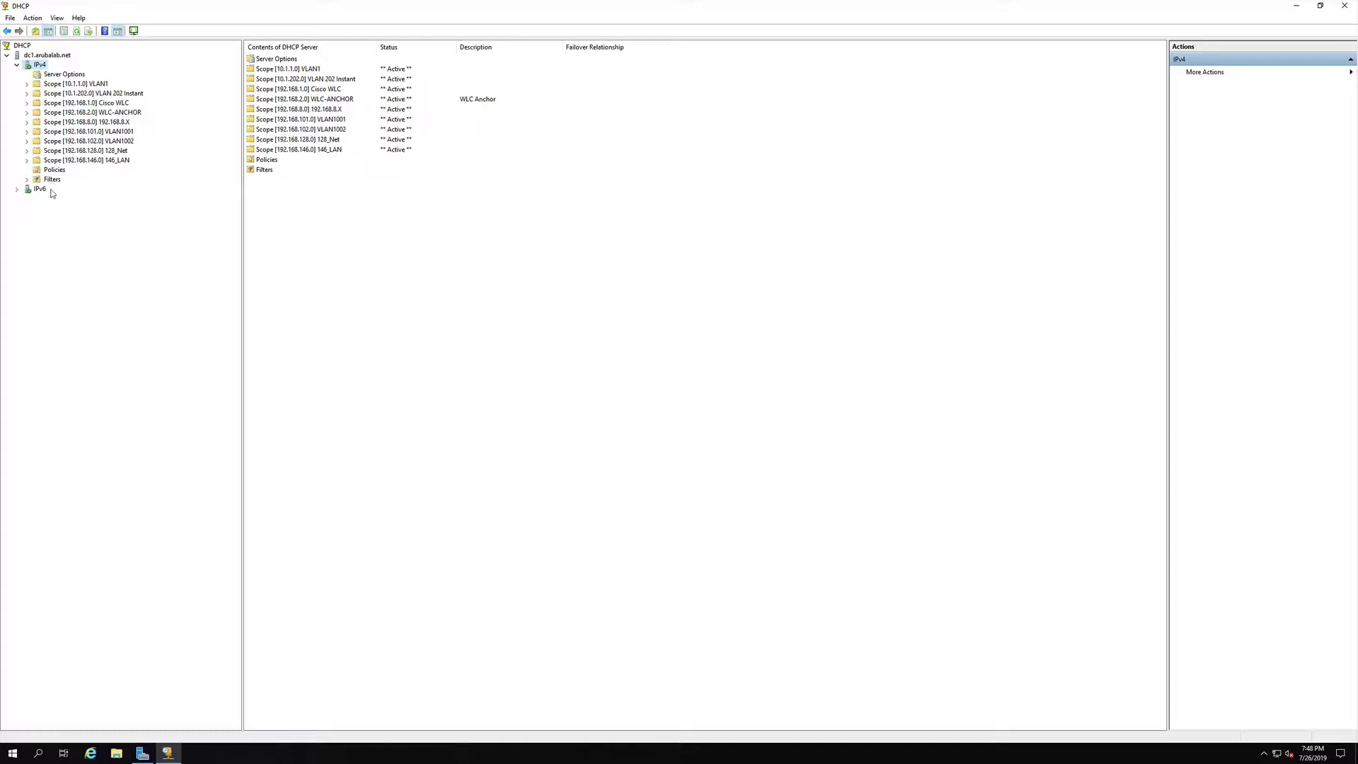
Review the 060 ArubaInstantAP entry among the IPv4 server options and leave without applying anything.
left_click(56, 75)
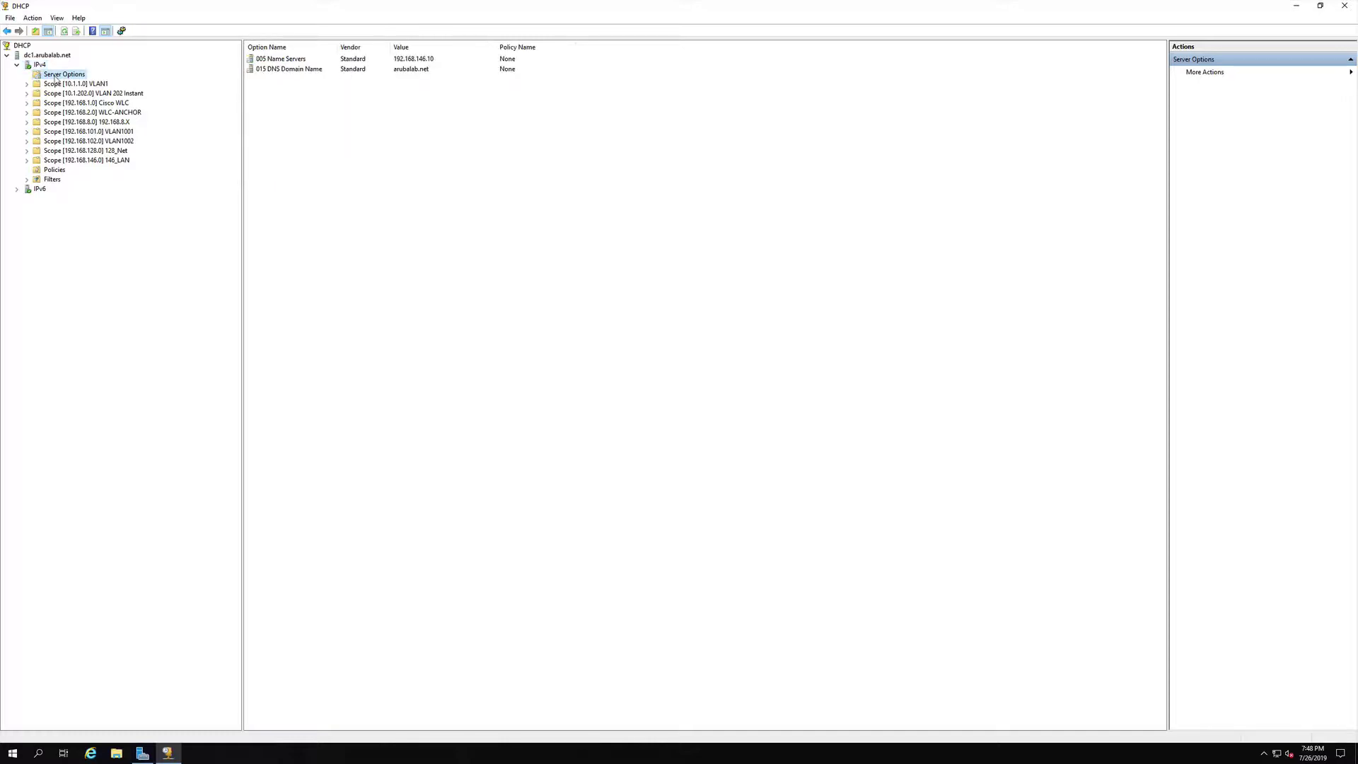
right_click(55, 78)
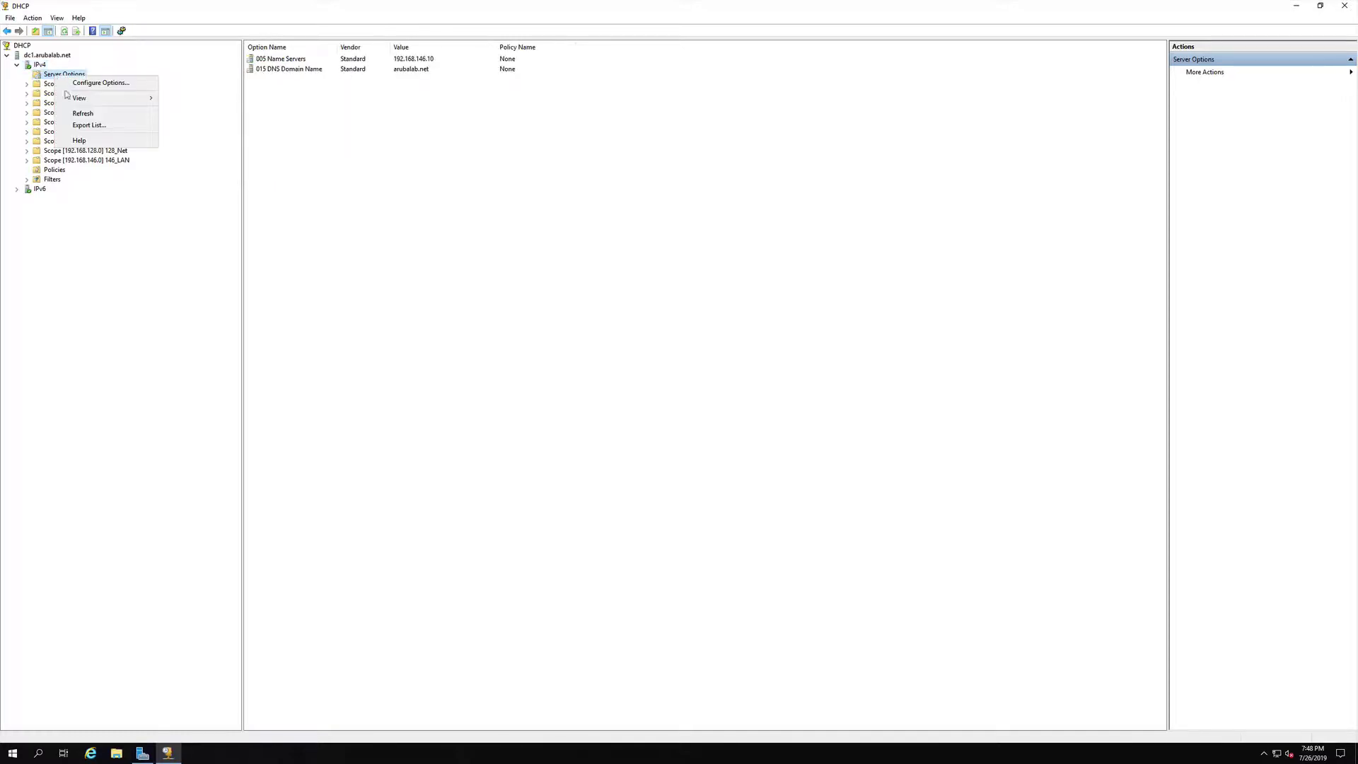
left_click(78, 82)
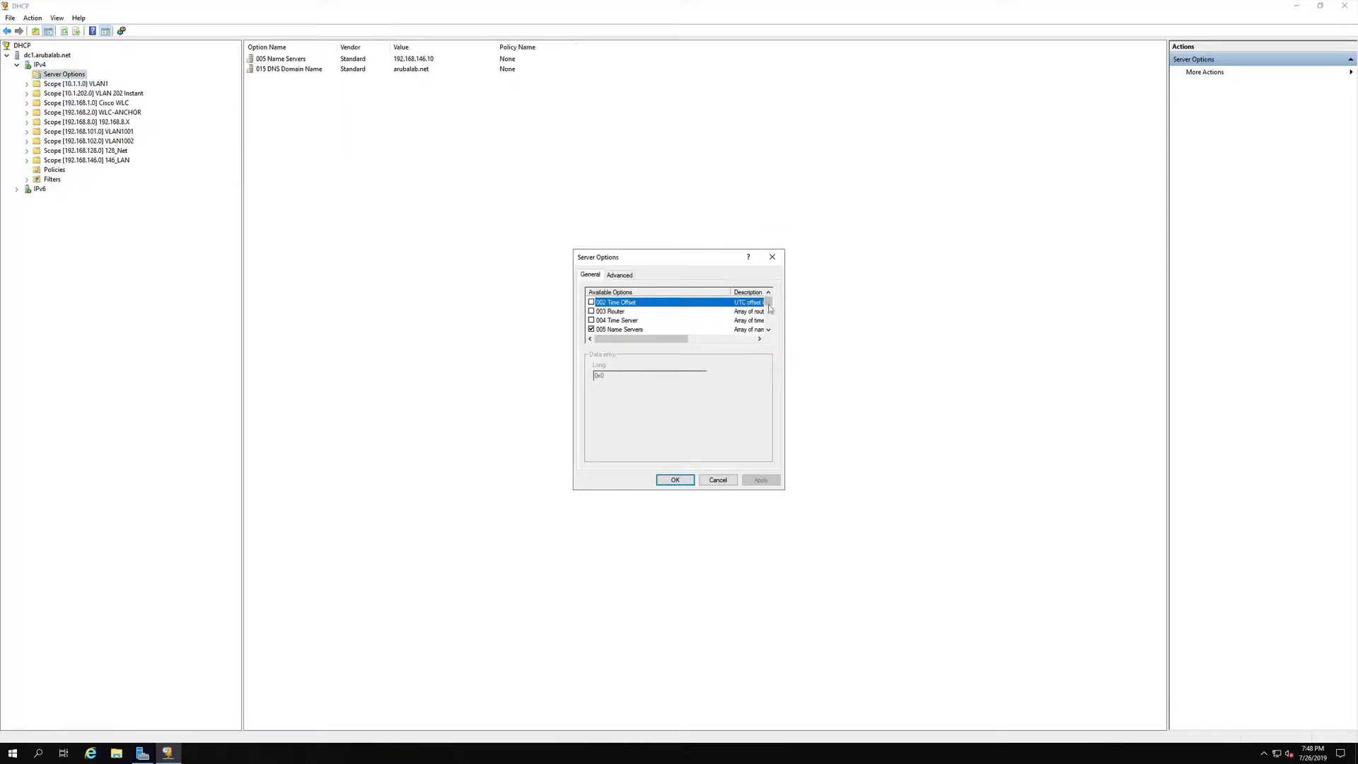
left_click_drag(768, 303, 771, 324)
left_click(628, 322)
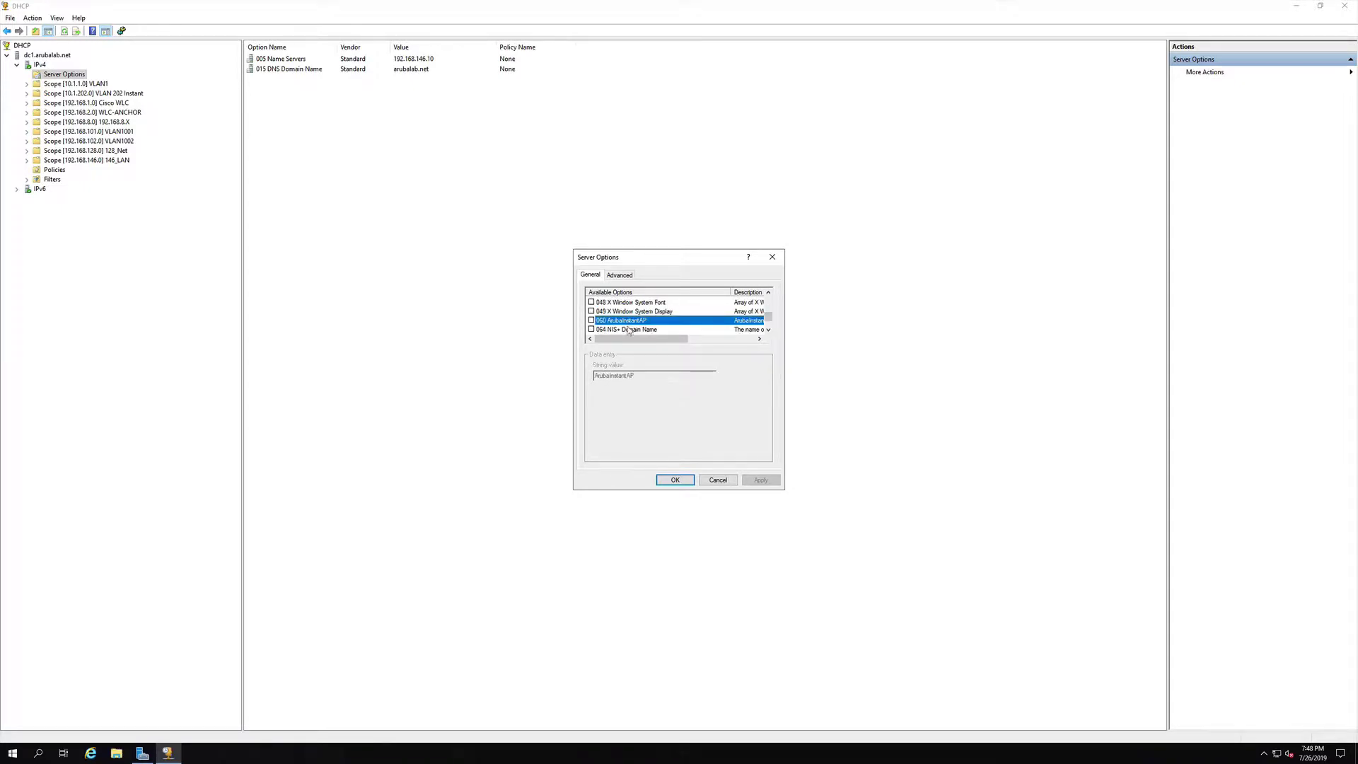
left_click(591, 321)
left_click(718, 480)
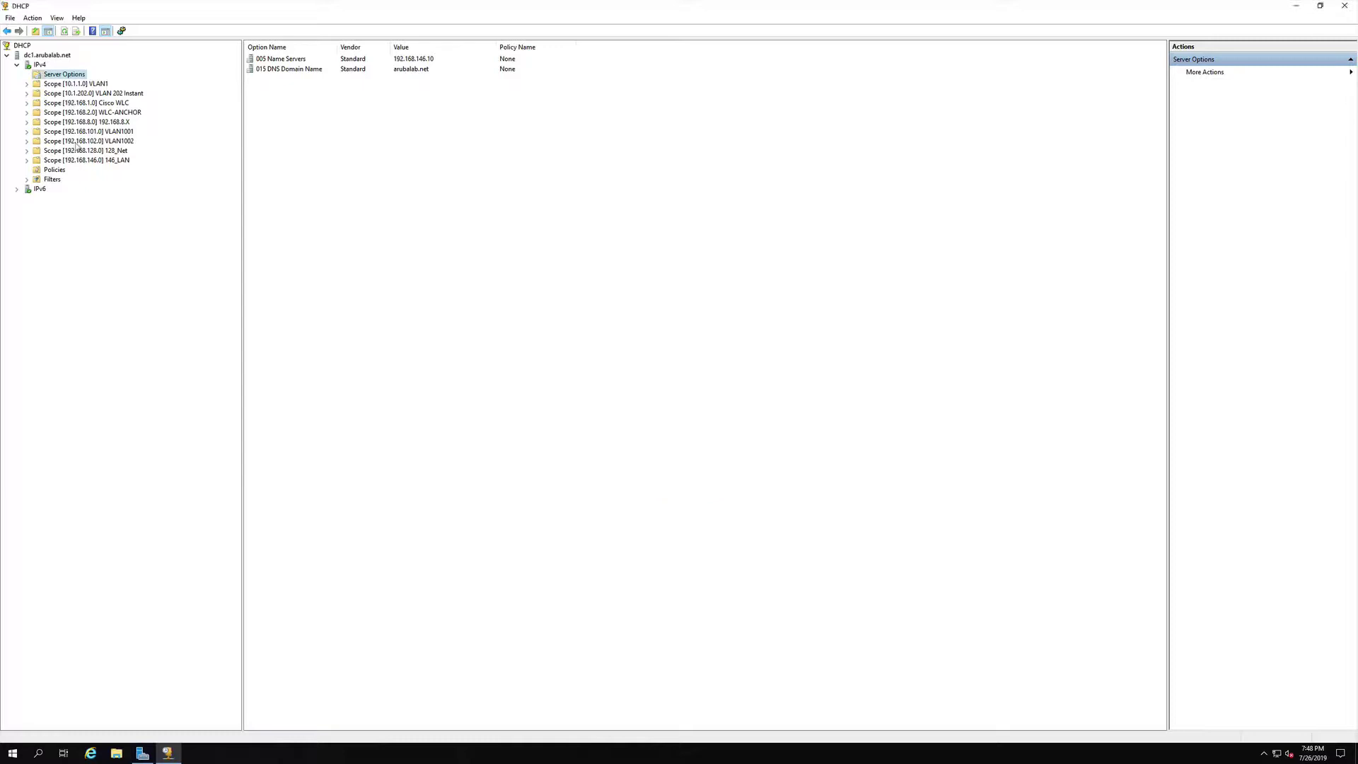
Show the scope options of scope 10.1.1.0 VLAN1 and open option 043 Vendor Specific Info.
left_click(27, 84)
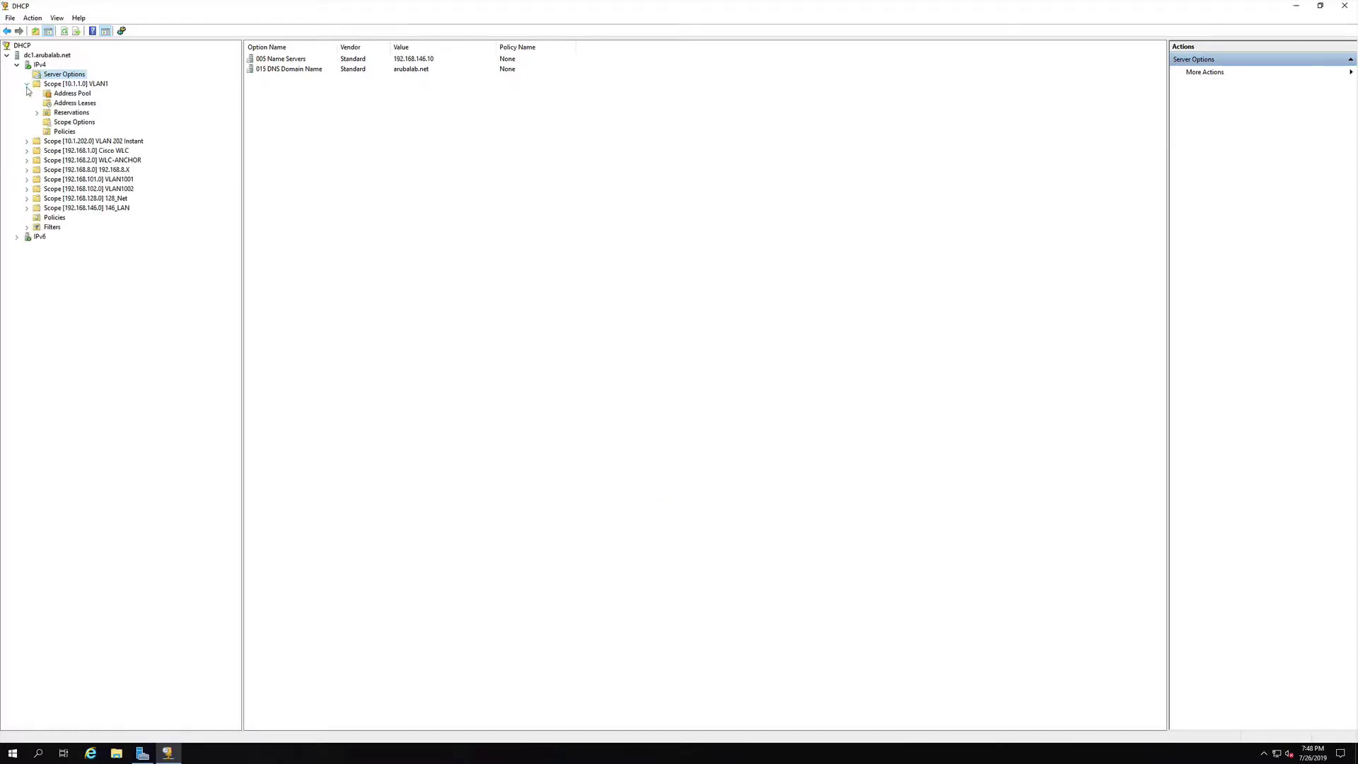
left_click(77, 84)
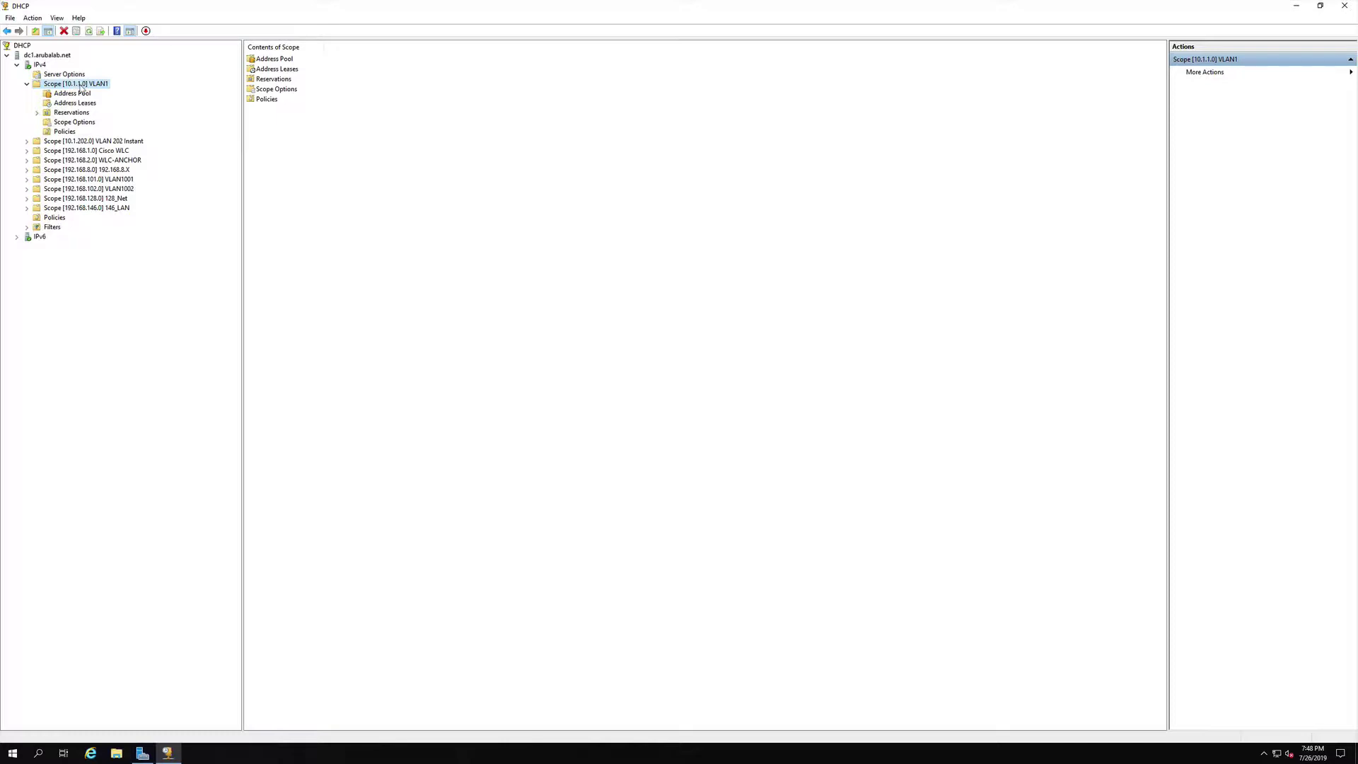
left_click(72, 123)
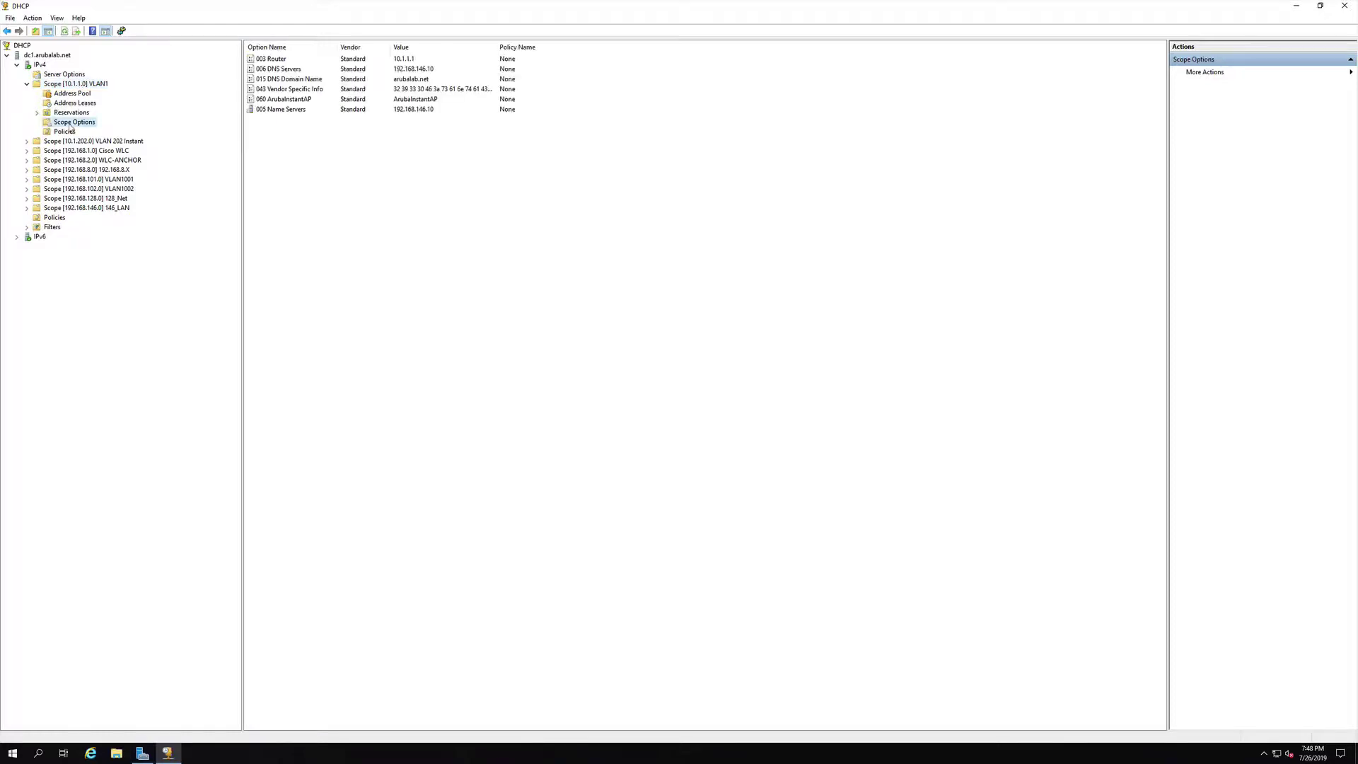
left_click(273, 90)
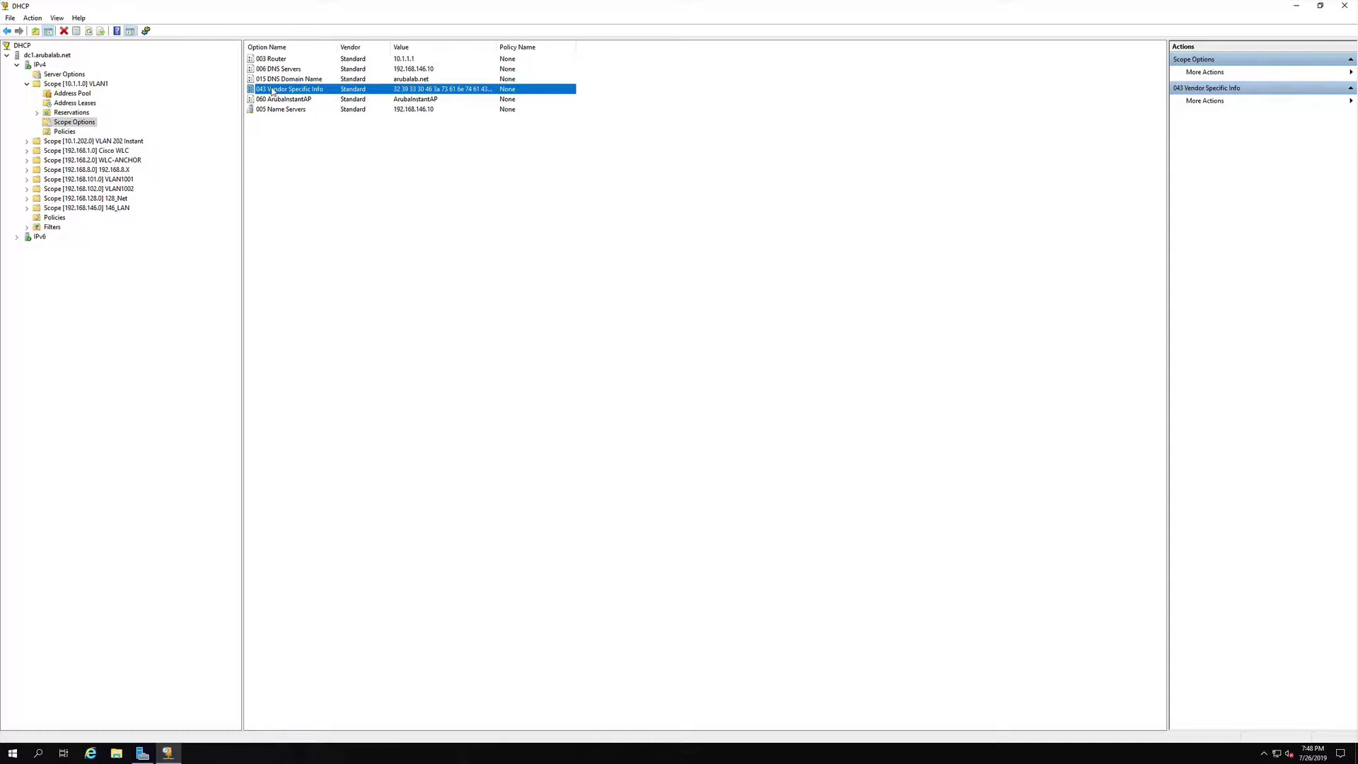
double_click(273, 91)
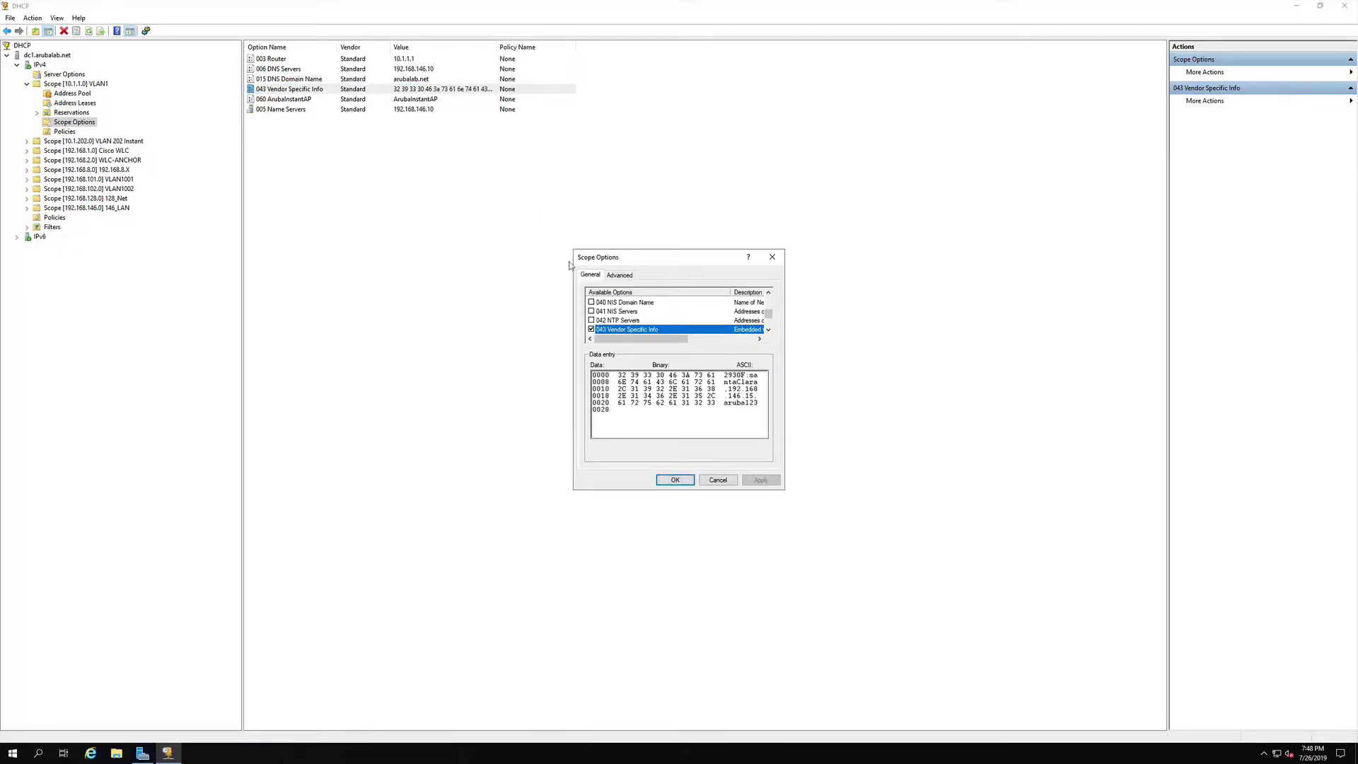
Examine the ASCII data of option 043, covering the group, folder, AirWave server address and shared secret, and cancel the dialog.
left_click(724, 376)
left_click_drag(724, 375, 741, 410)
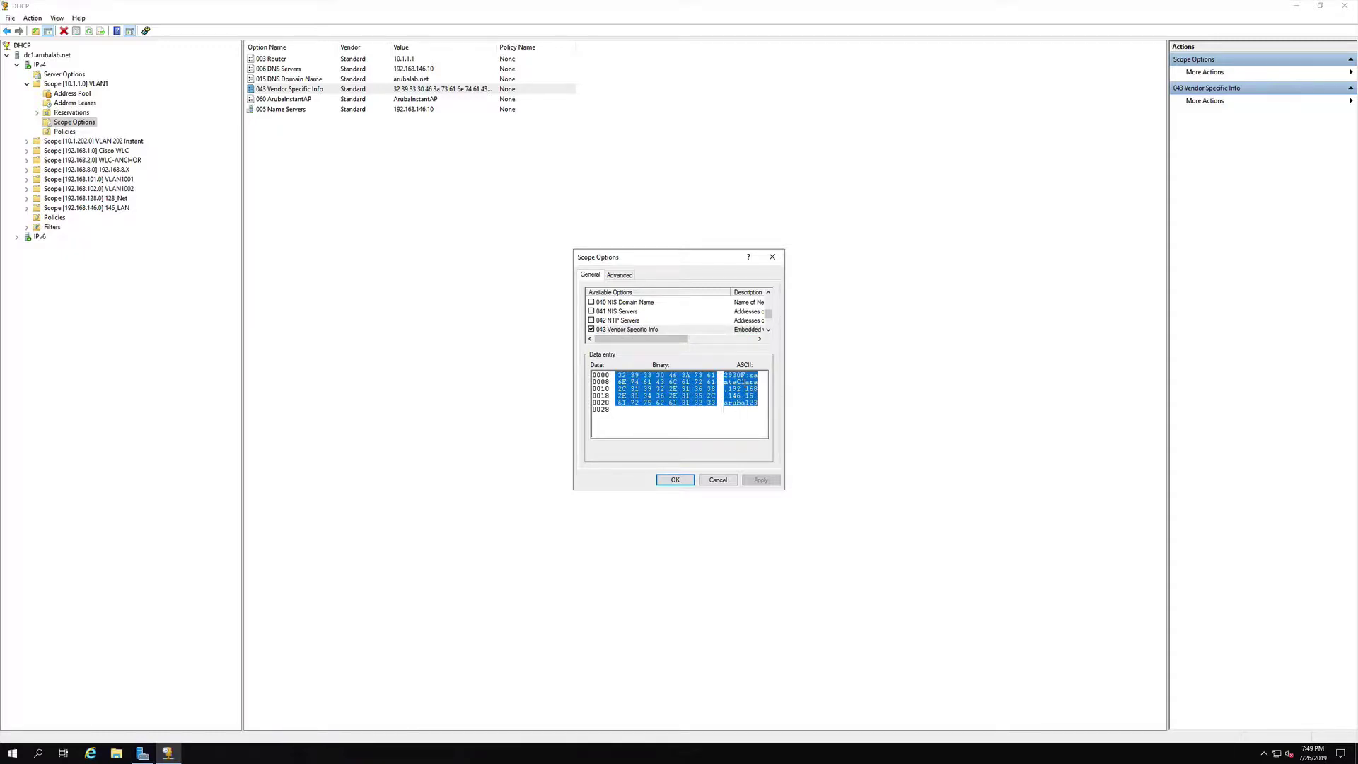
left_click(741, 381)
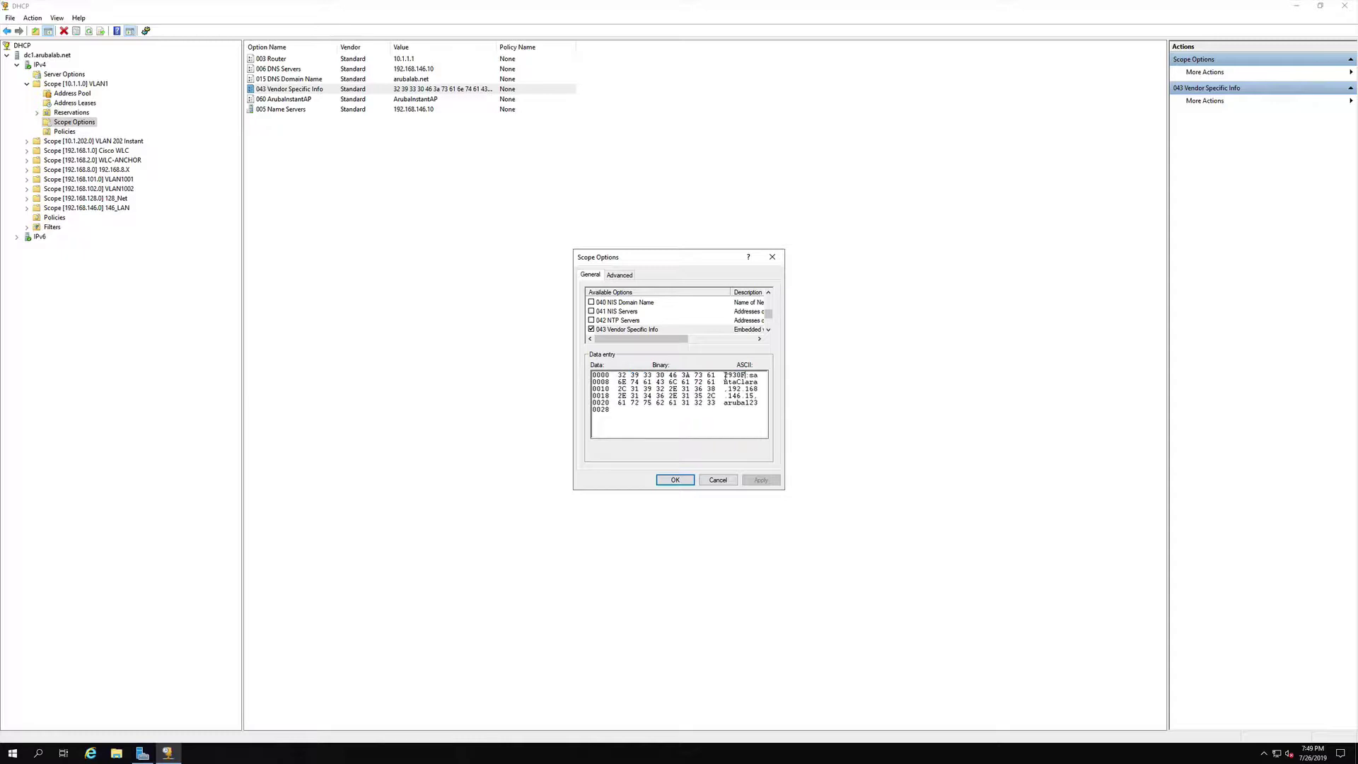
left_click_drag(725, 378, 745, 381)
left_click(751, 376)
left_click_drag(745, 378, 738, 379)
left_click(746, 376)
left_click(730, 485)
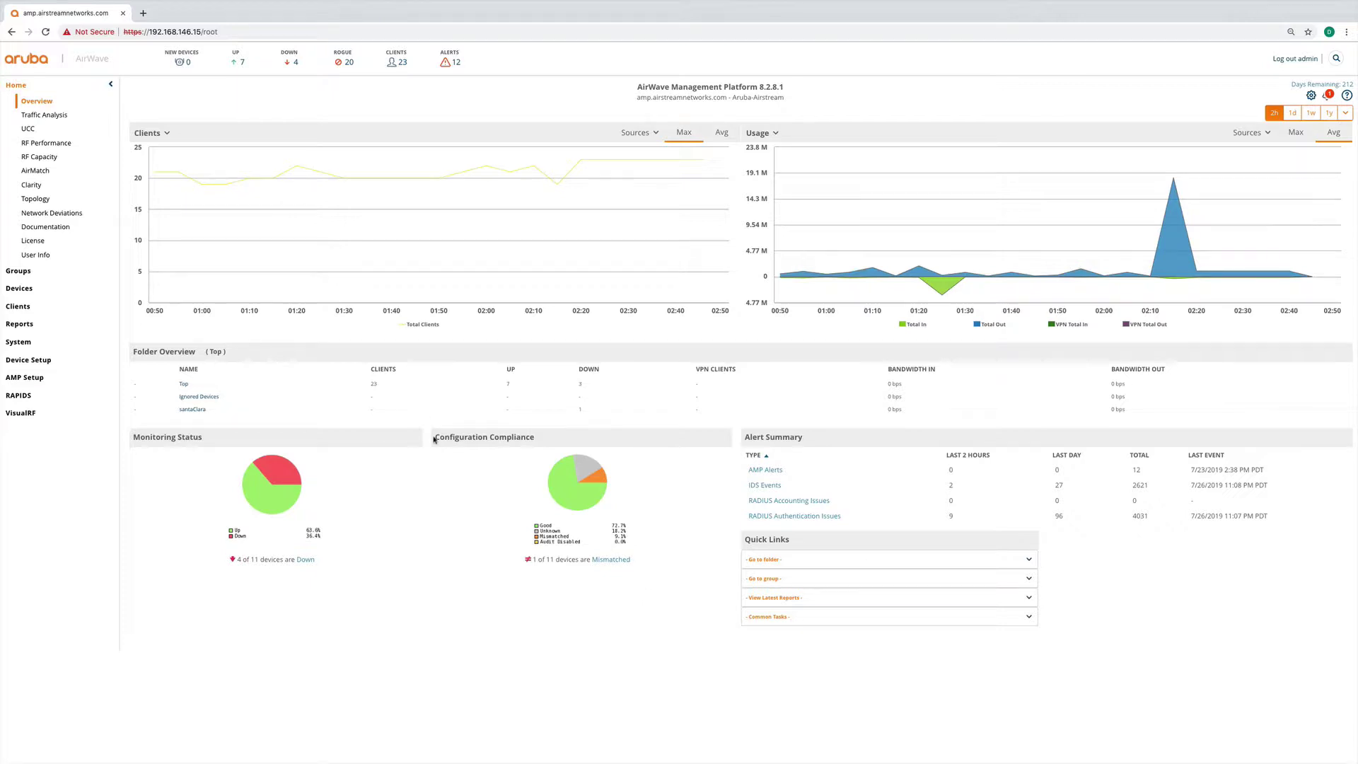
In AirWave's general AMP setup, set the automatic authorization location for new controllers and autonomous devices to Choose Group/Folder and check the switch mode.
left_click(31, 380)
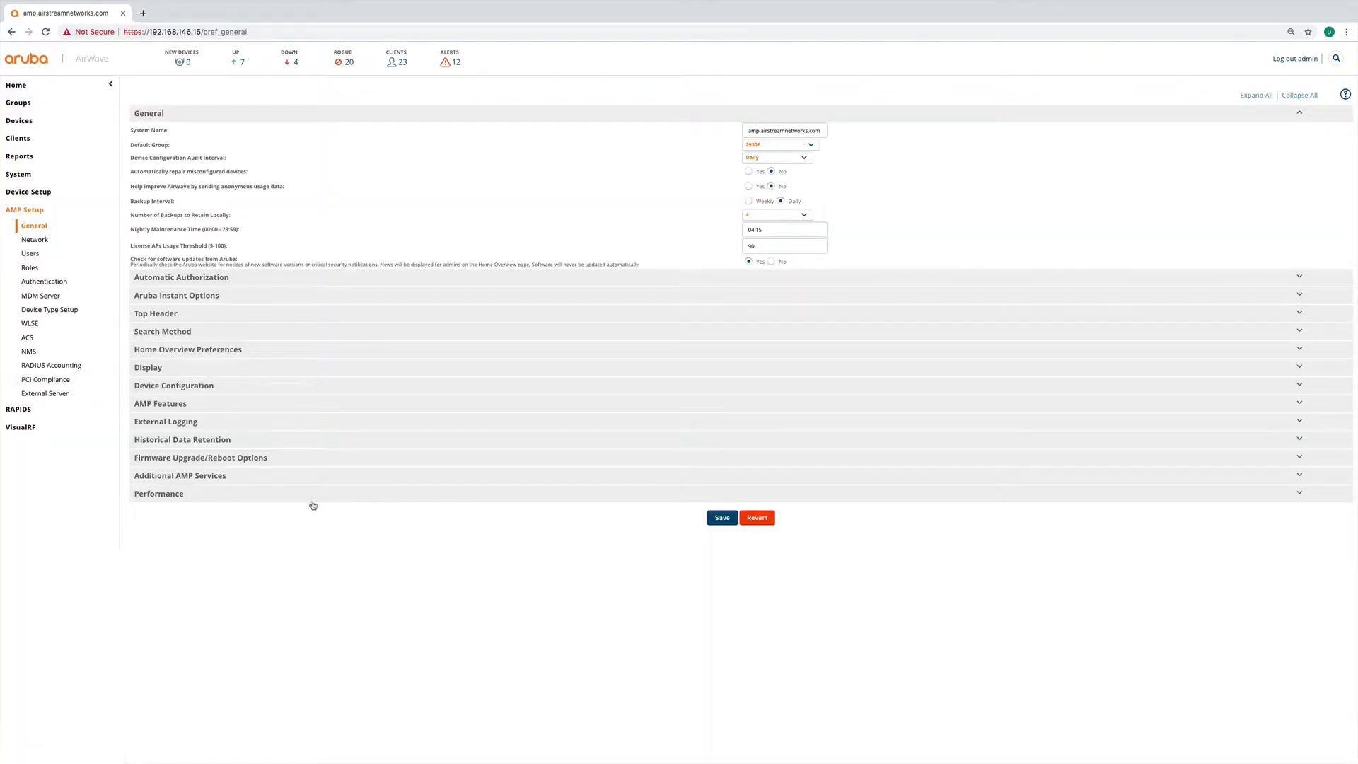
left_click(210, 278)
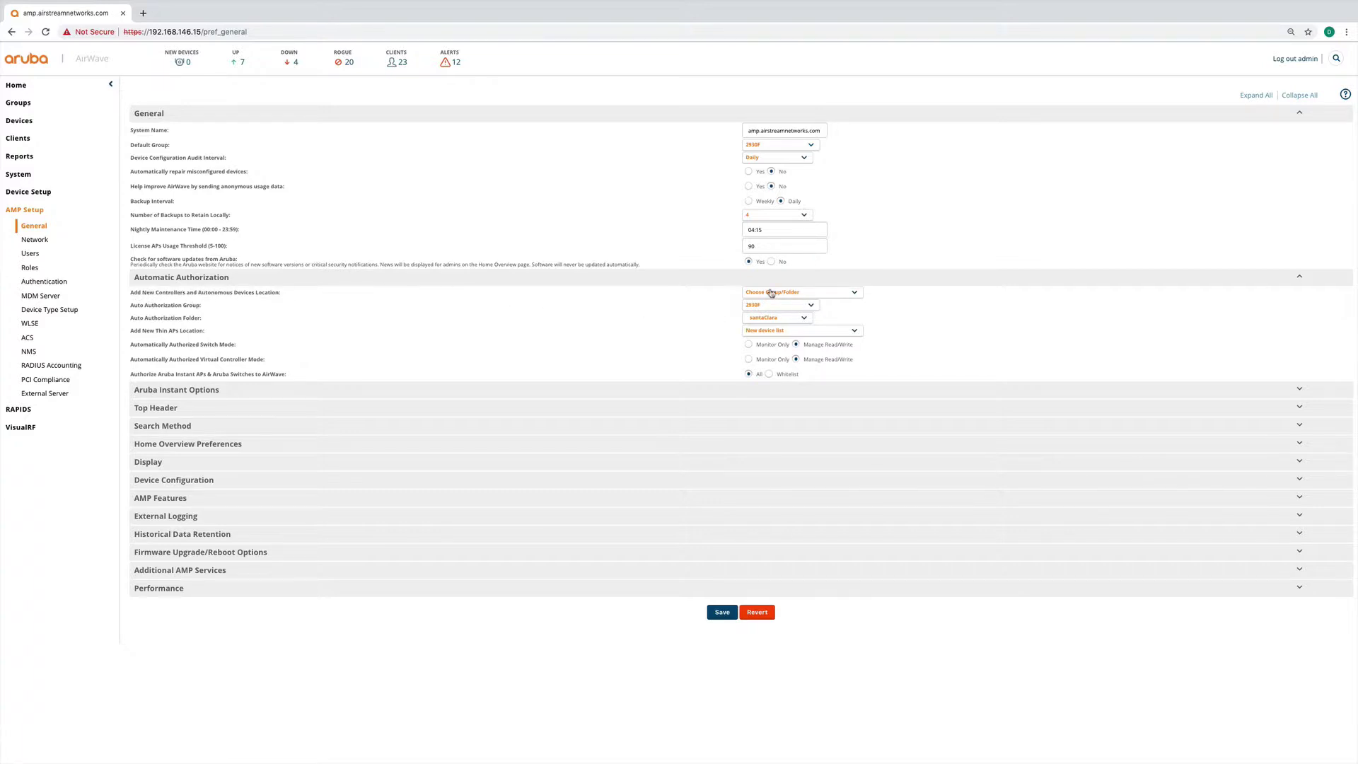
left_click(808, 296)
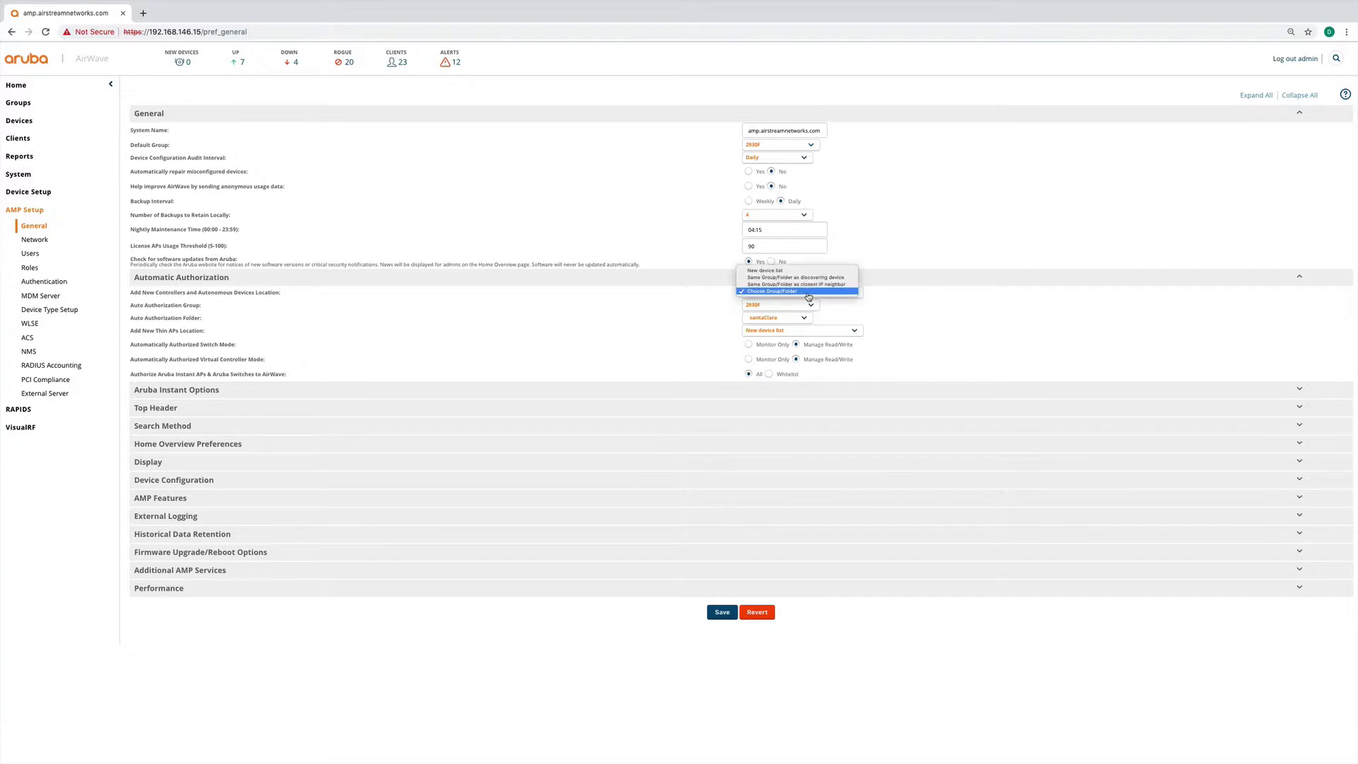
left_click(809, 293)
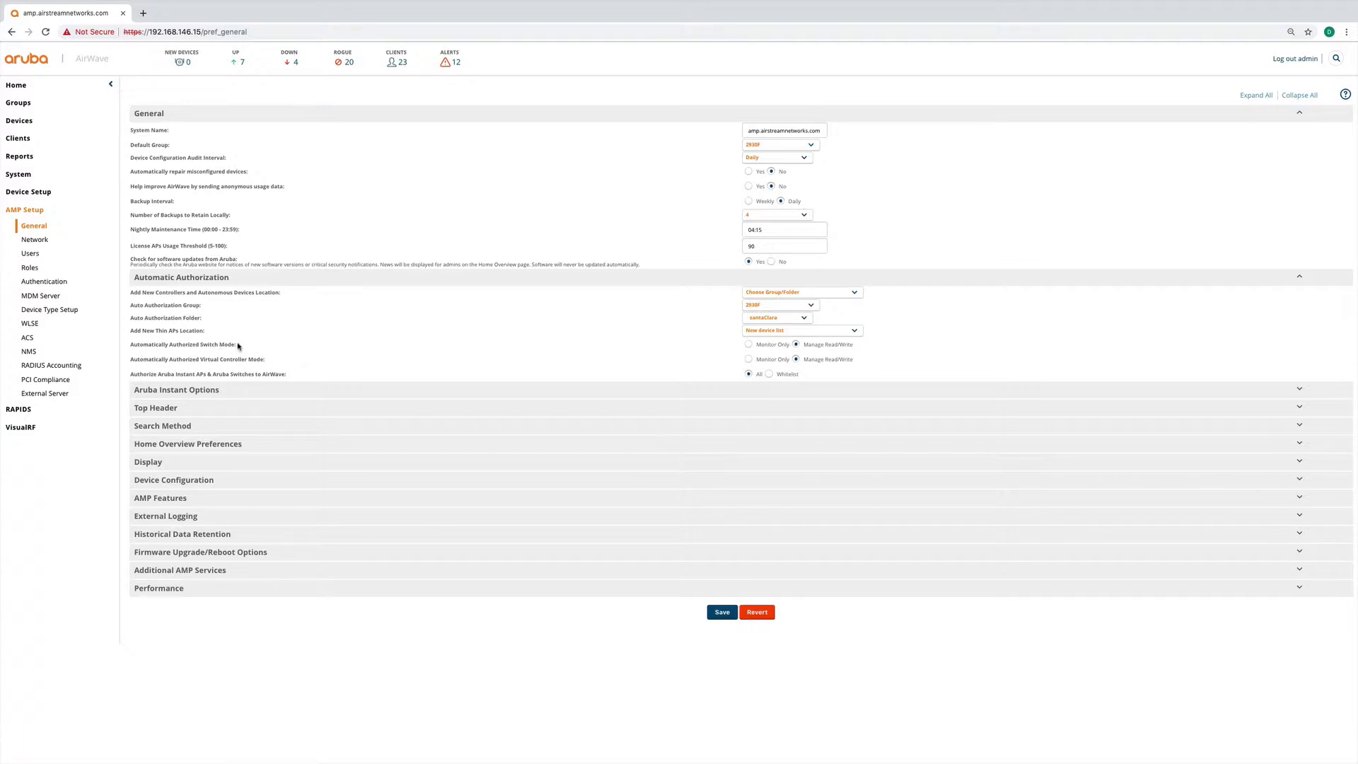
left_click_drag(235, 344, 131, 347)
Allow firmware upgrades in monitor-only mode, rebooting of monitor-only devices and firmware distribution via HTTP, and save the AMP settings.
left_click(234, 556)
scroll(422, 630, "down", 1)
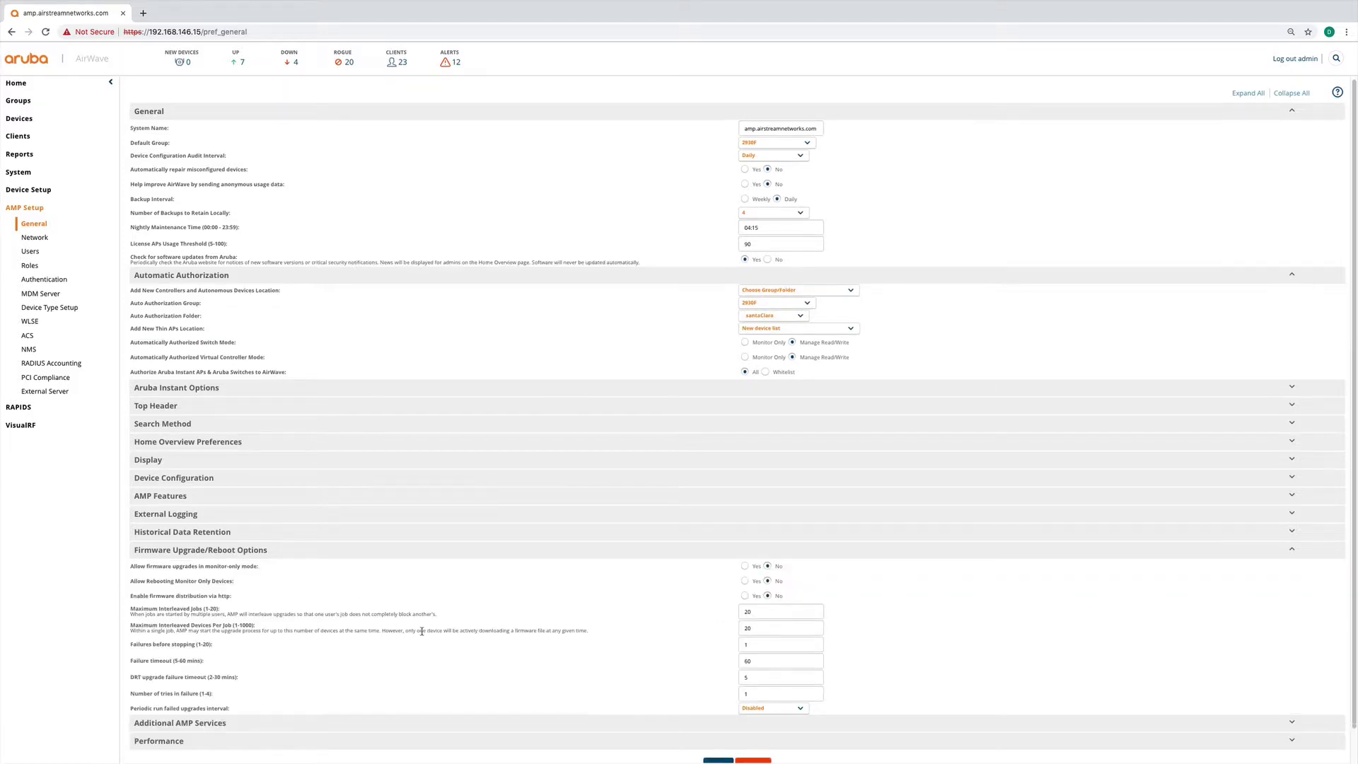
scroll(422, 631, "down", 2)
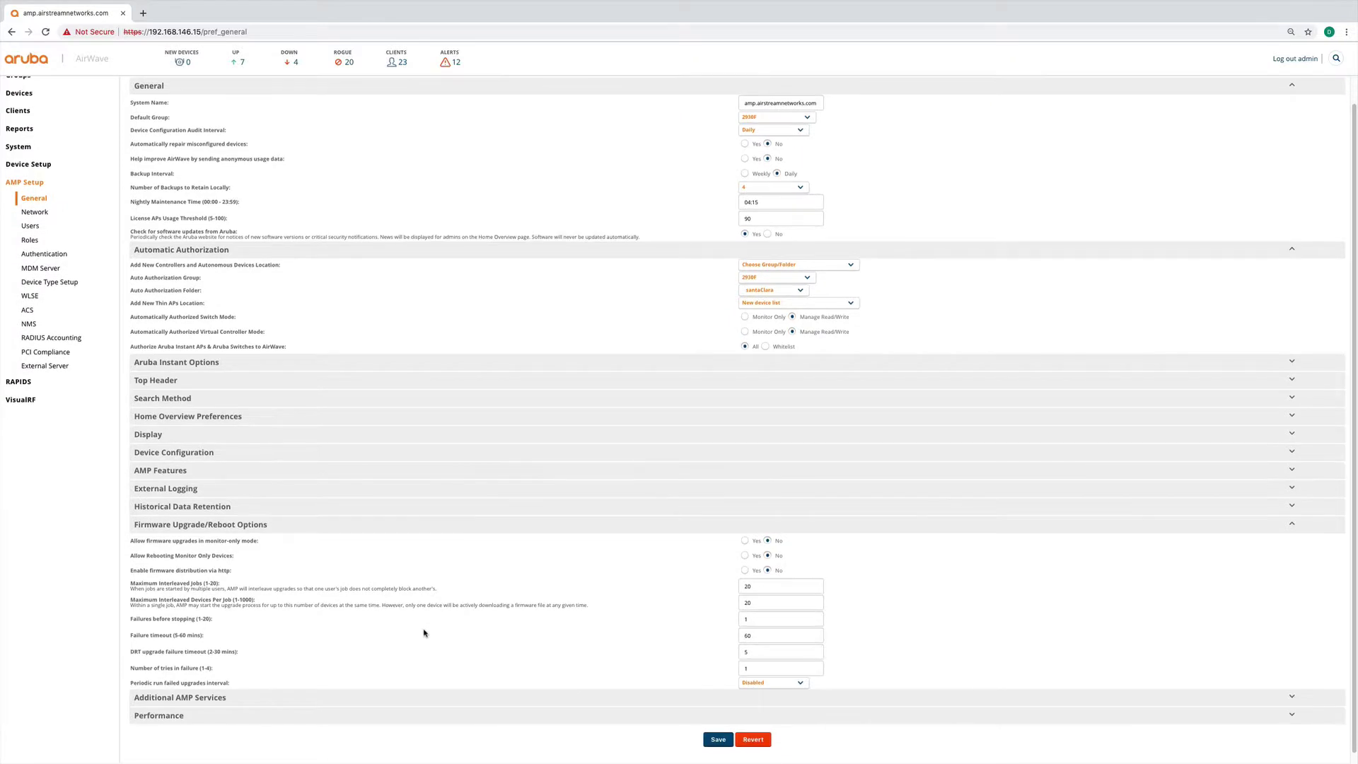
left_click(745, 532)
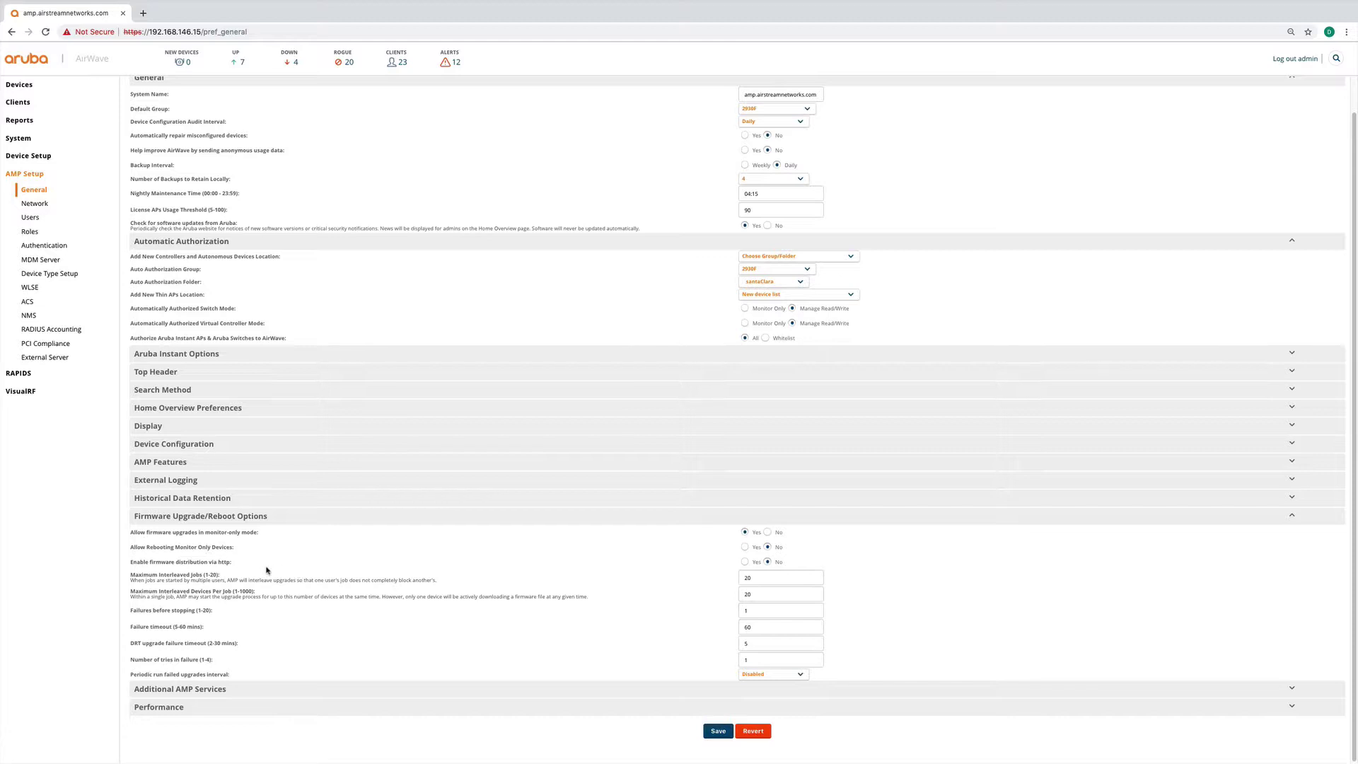
left_click(746, 548)
left_click(744, 562)
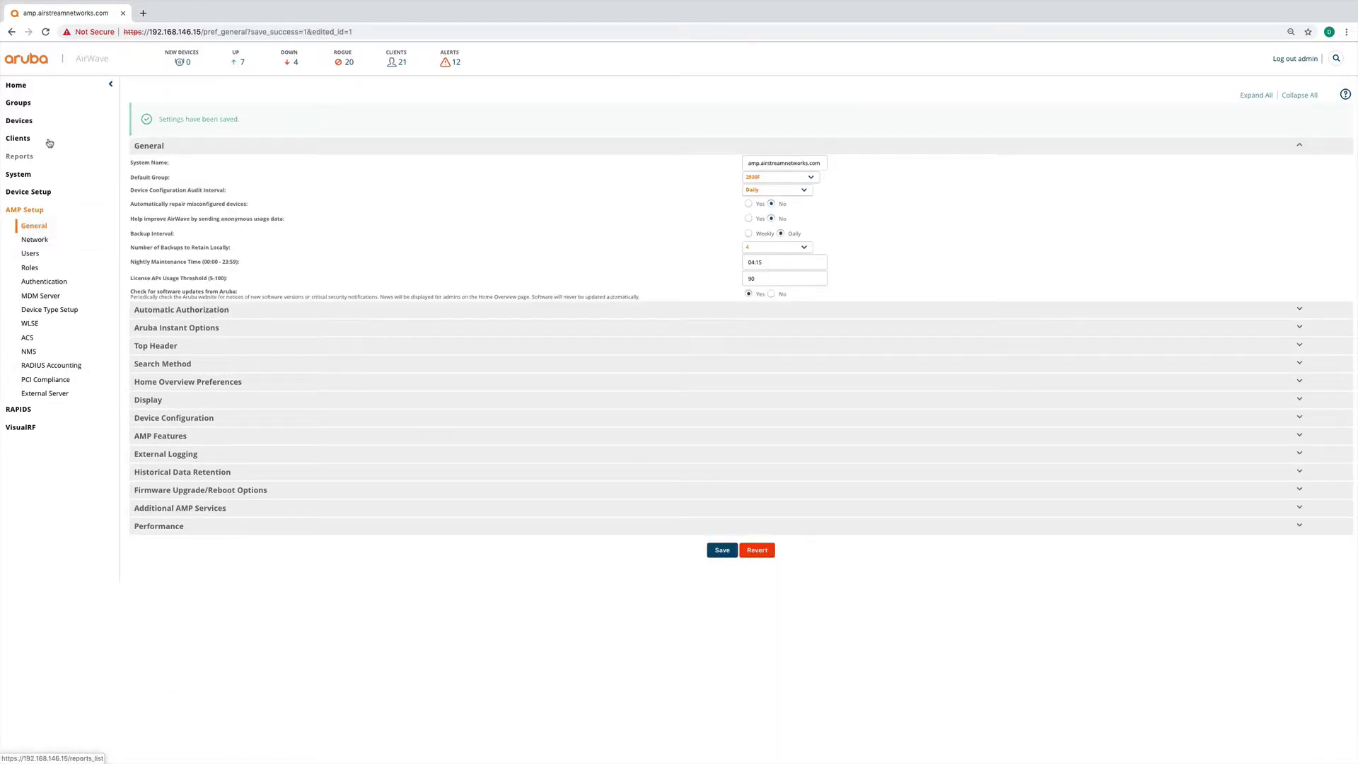
View the AirWave group list, and switch to the switch's serial session in SecureCRT.
left_click(19, 105)
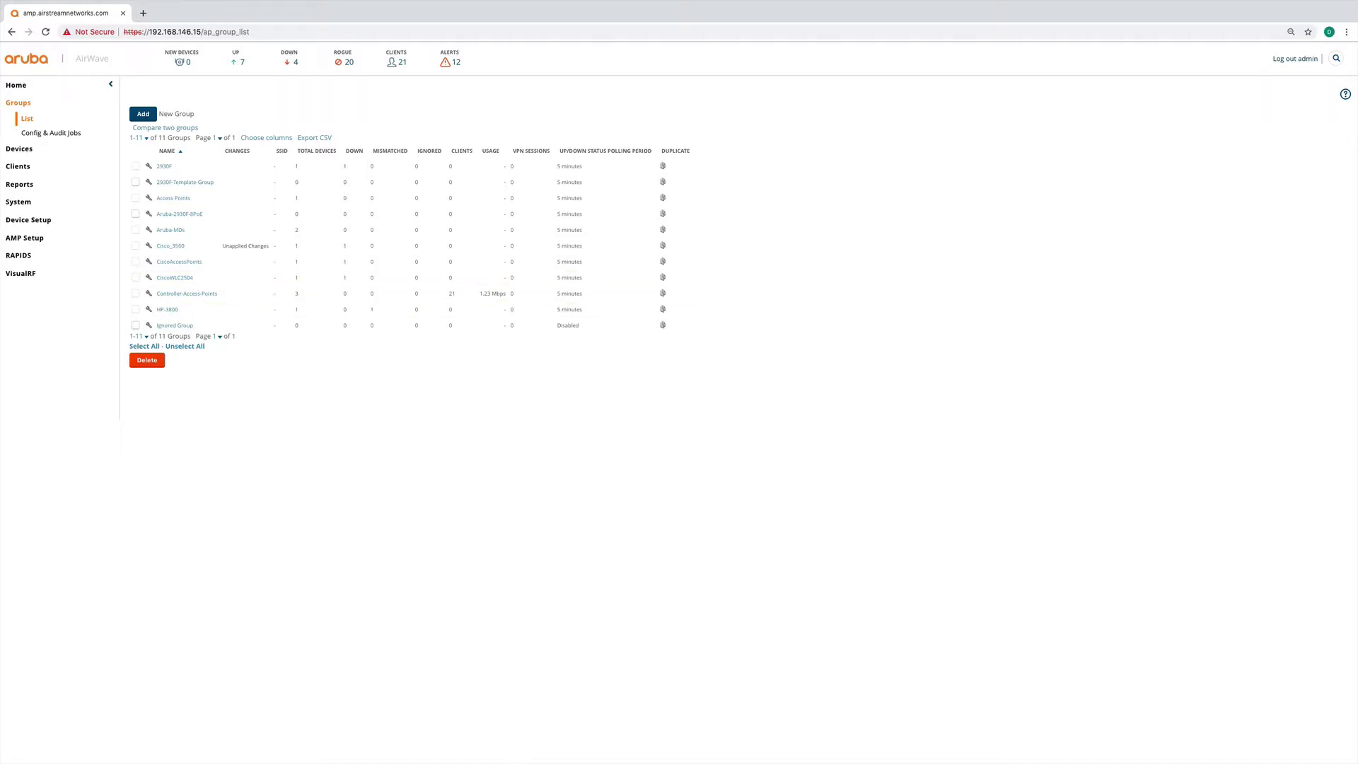
mouse_move(447, 754)
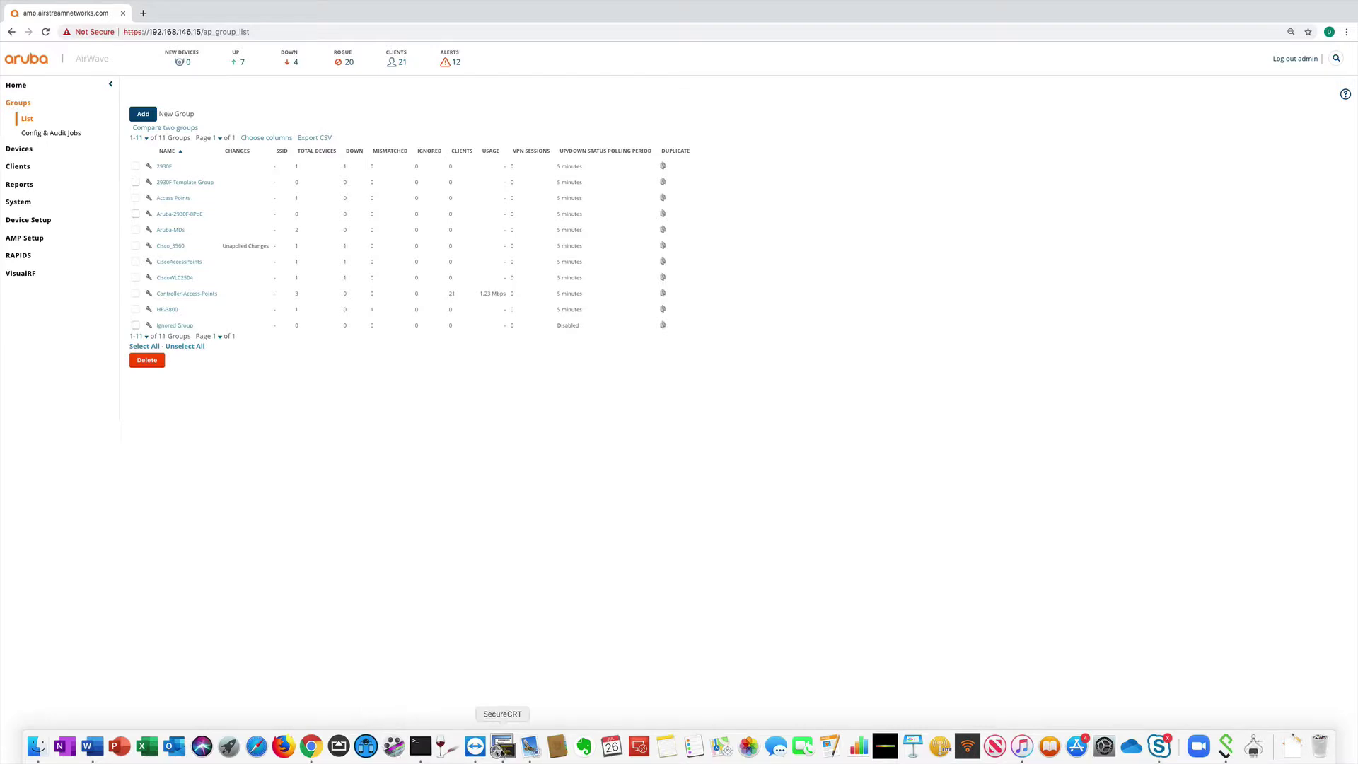
left_click(502, 746)
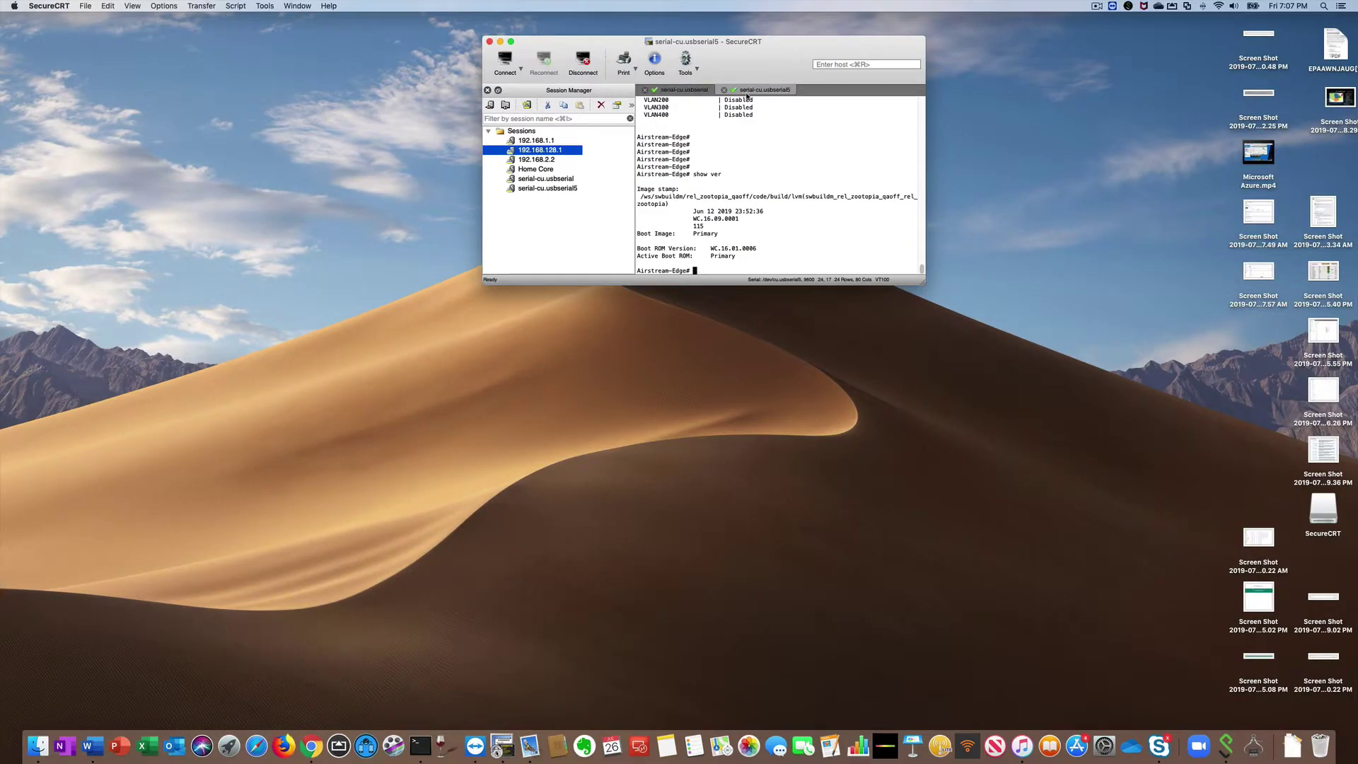
left_click_drag(769, 42, 505, 28)
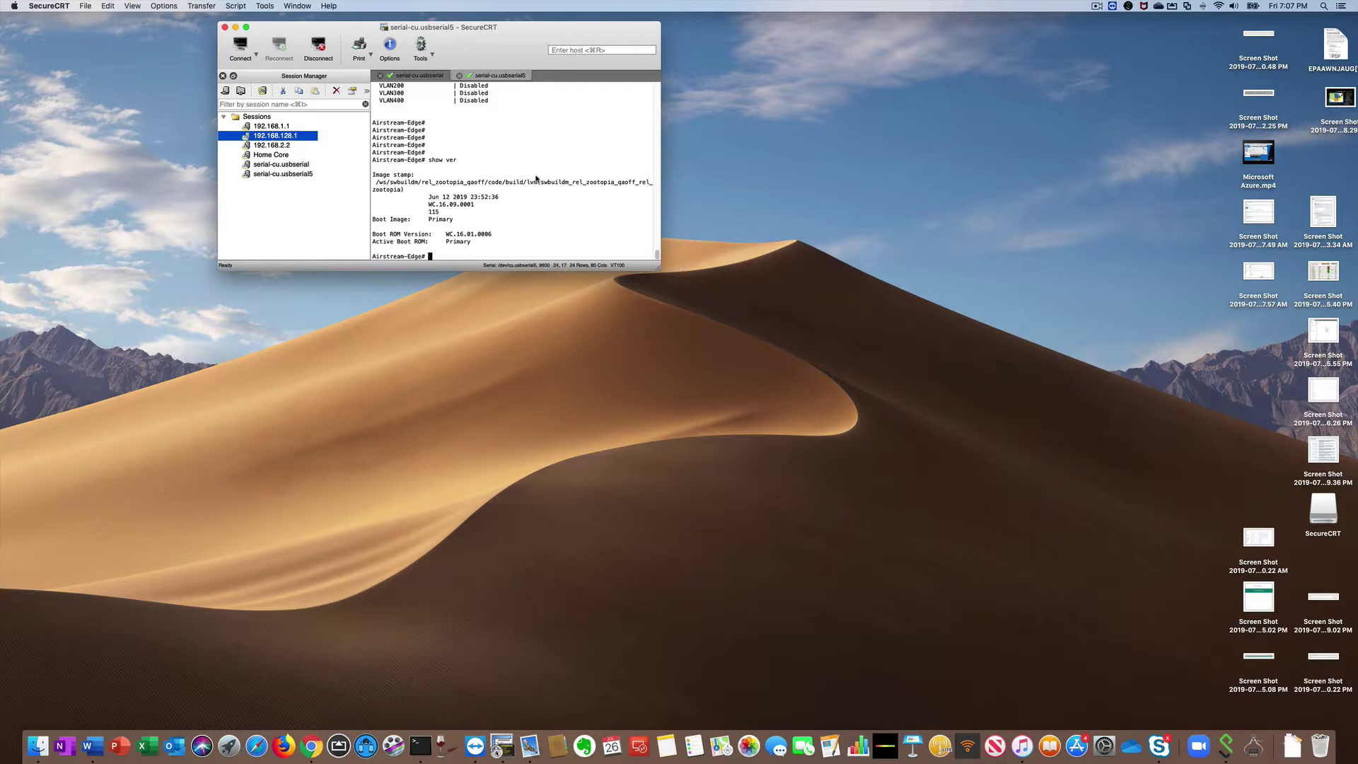
Display the switch's complete running configuration with sh run struc and examine its amp-server line.
key("Return")
key("Return")
key("Return")
key("Return")
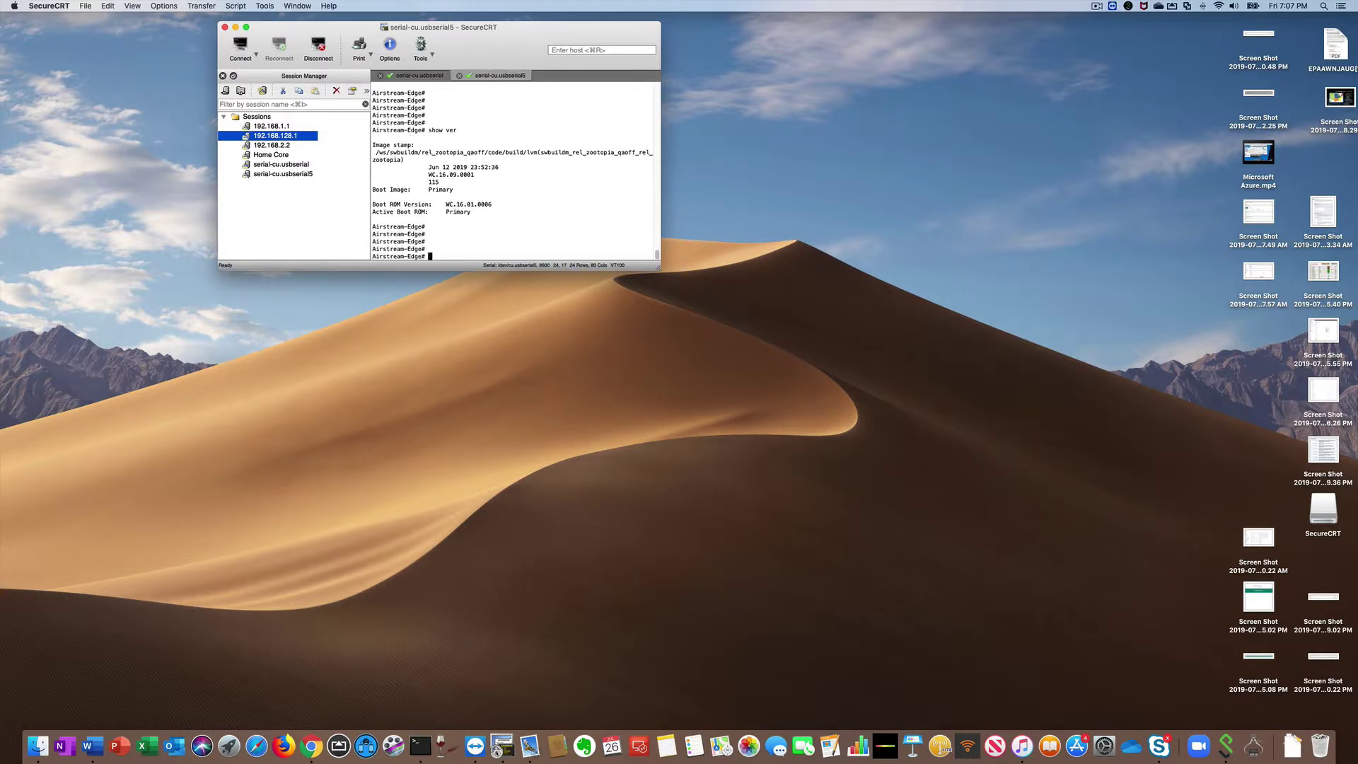
type("sh run struc")
key("Return")
key("space")
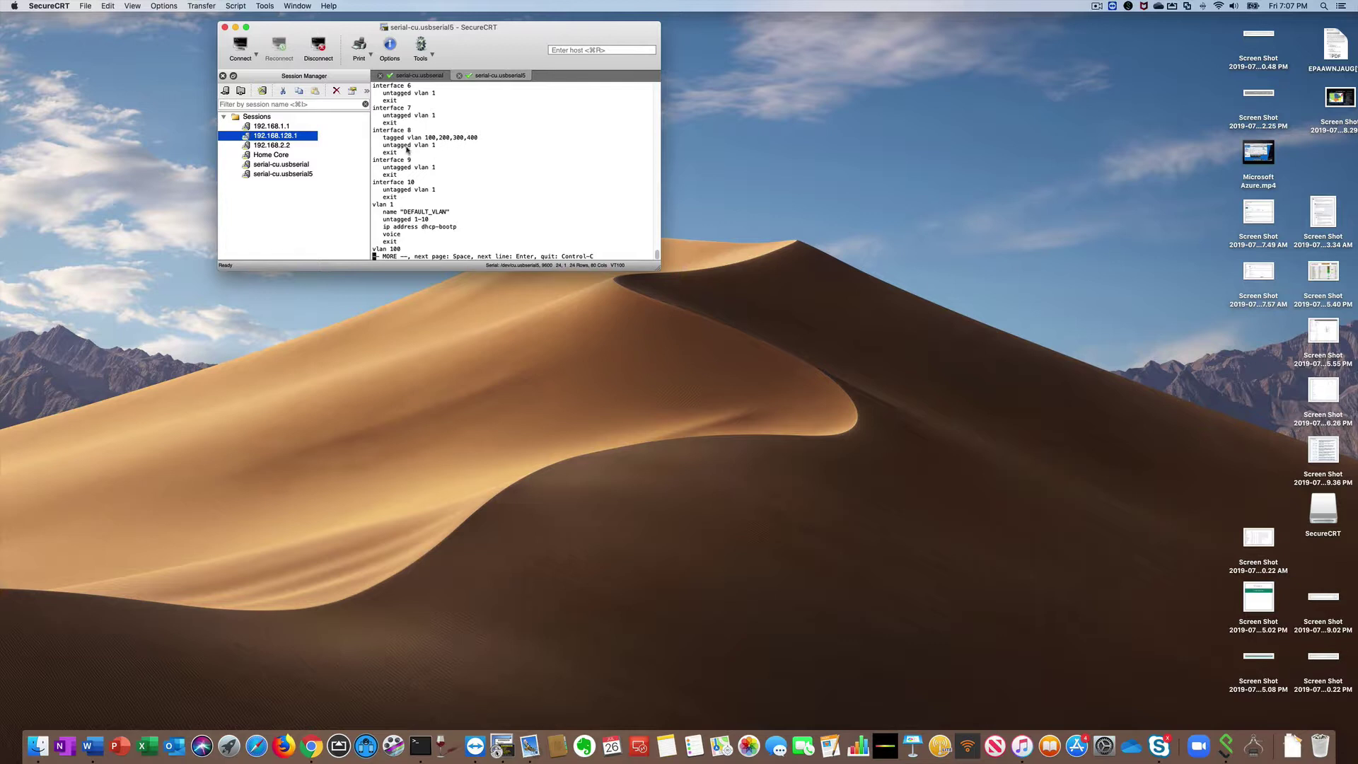
key("space")
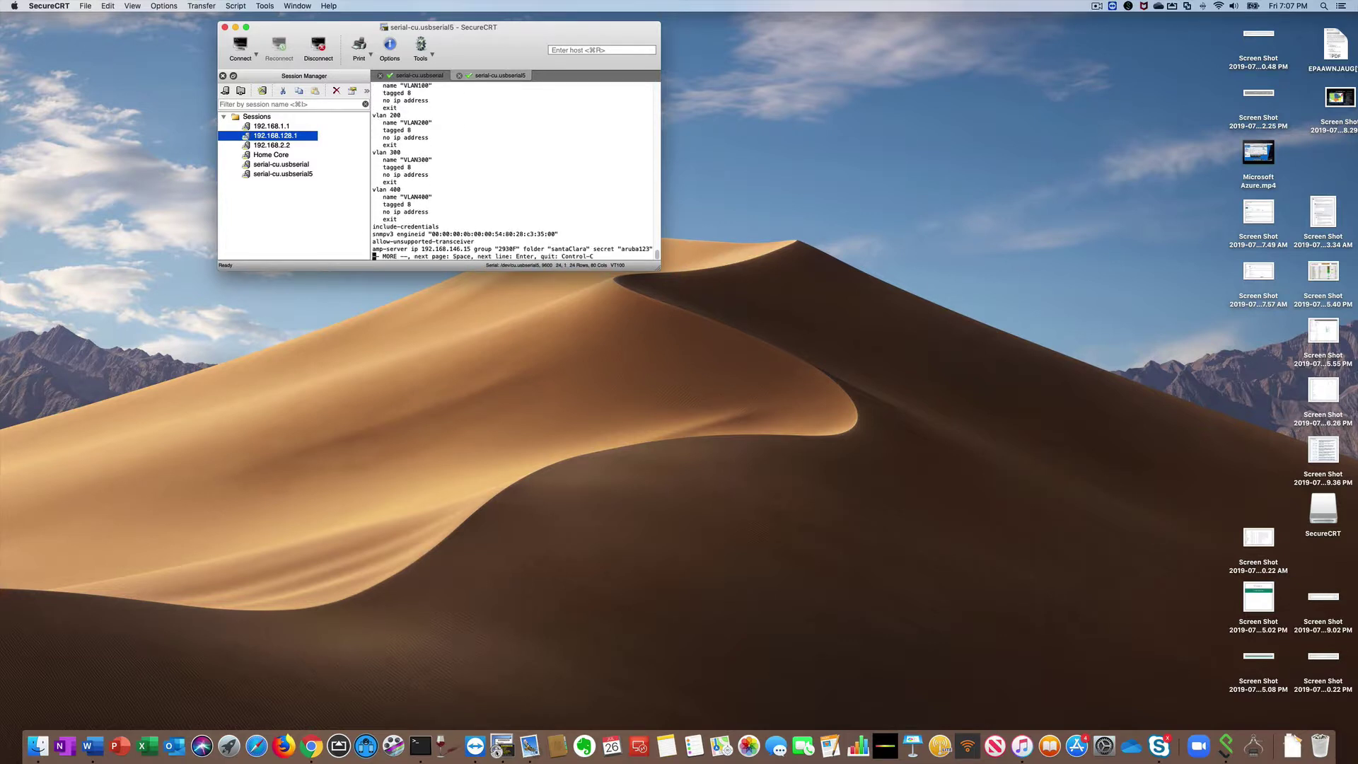
key("space")
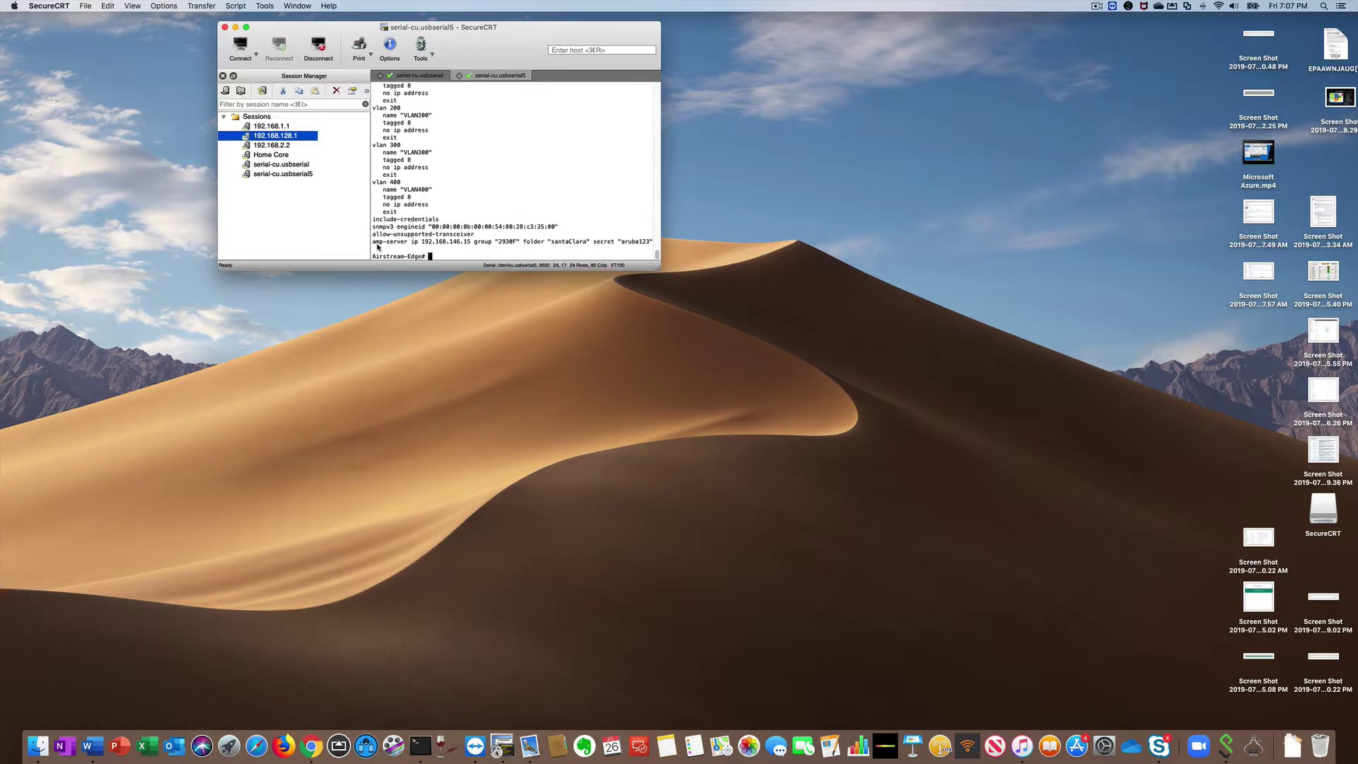
left_click_drag(376, 245, 507, 239)
left_click(507, 239)
Enter the switch's configuration mode with conf t and begin an amp-server command.
type("conf t")
key("Return")
type("amp")
key("Tab")
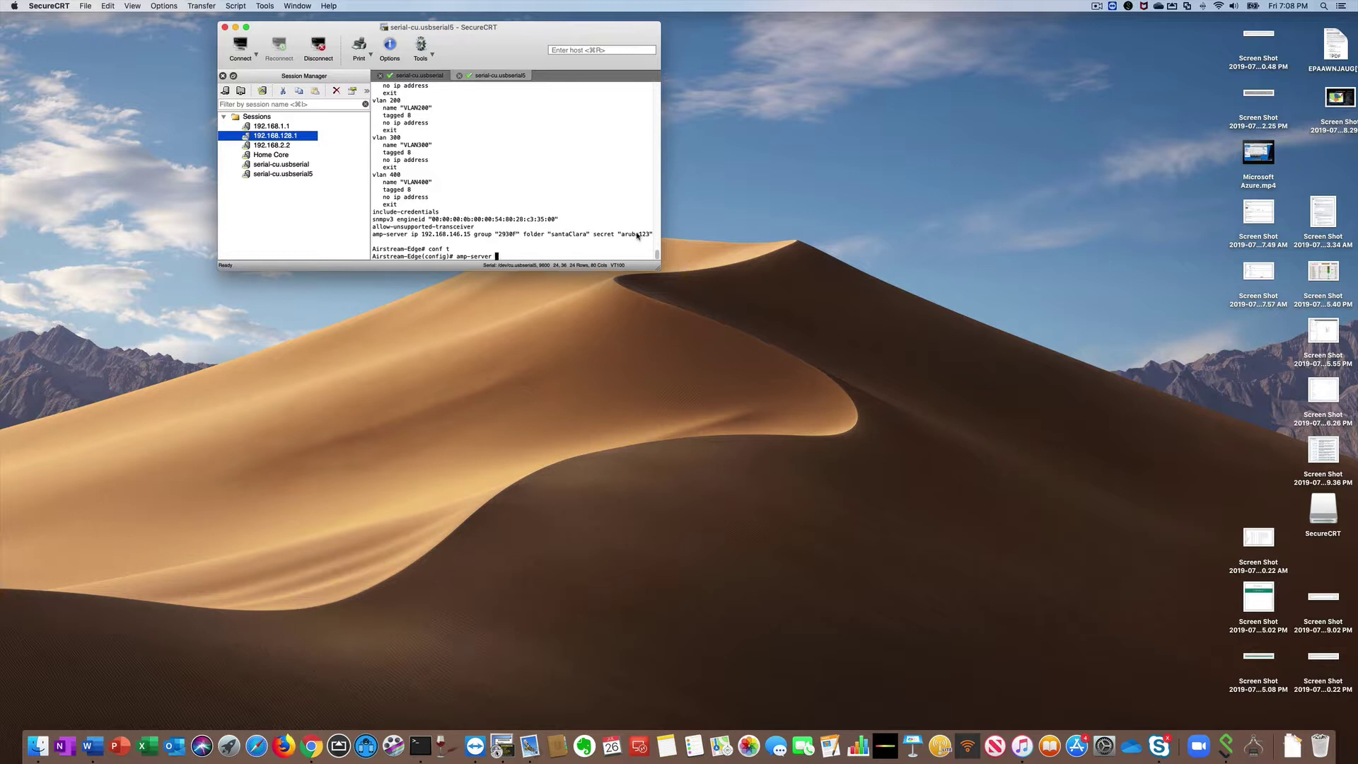
Review the beginning of the running configuration output in the terminal, including the hostname, SNMP community and interface settings.
left_click_drag(468, 39, 510, 59)
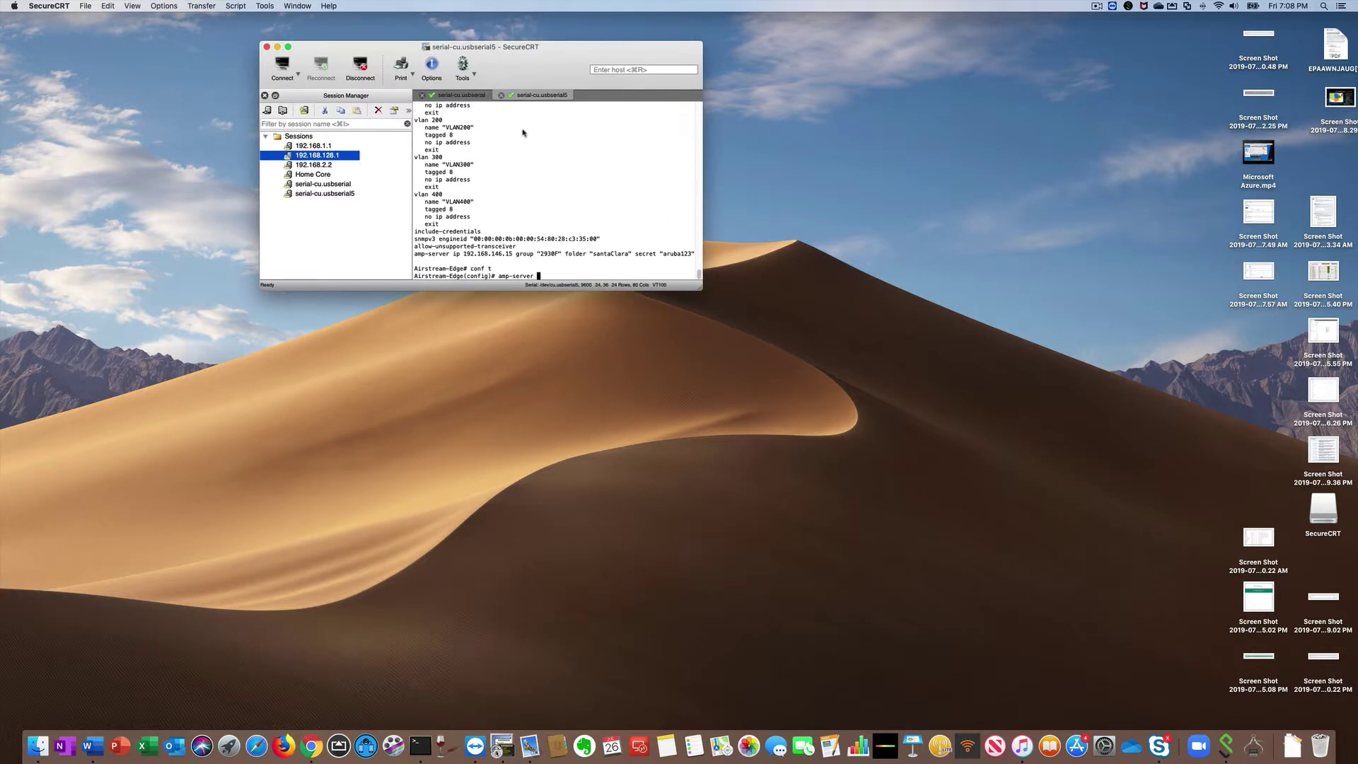
scroll(494, 227, "up", 10)
scroll(493, 227, "up", 5)
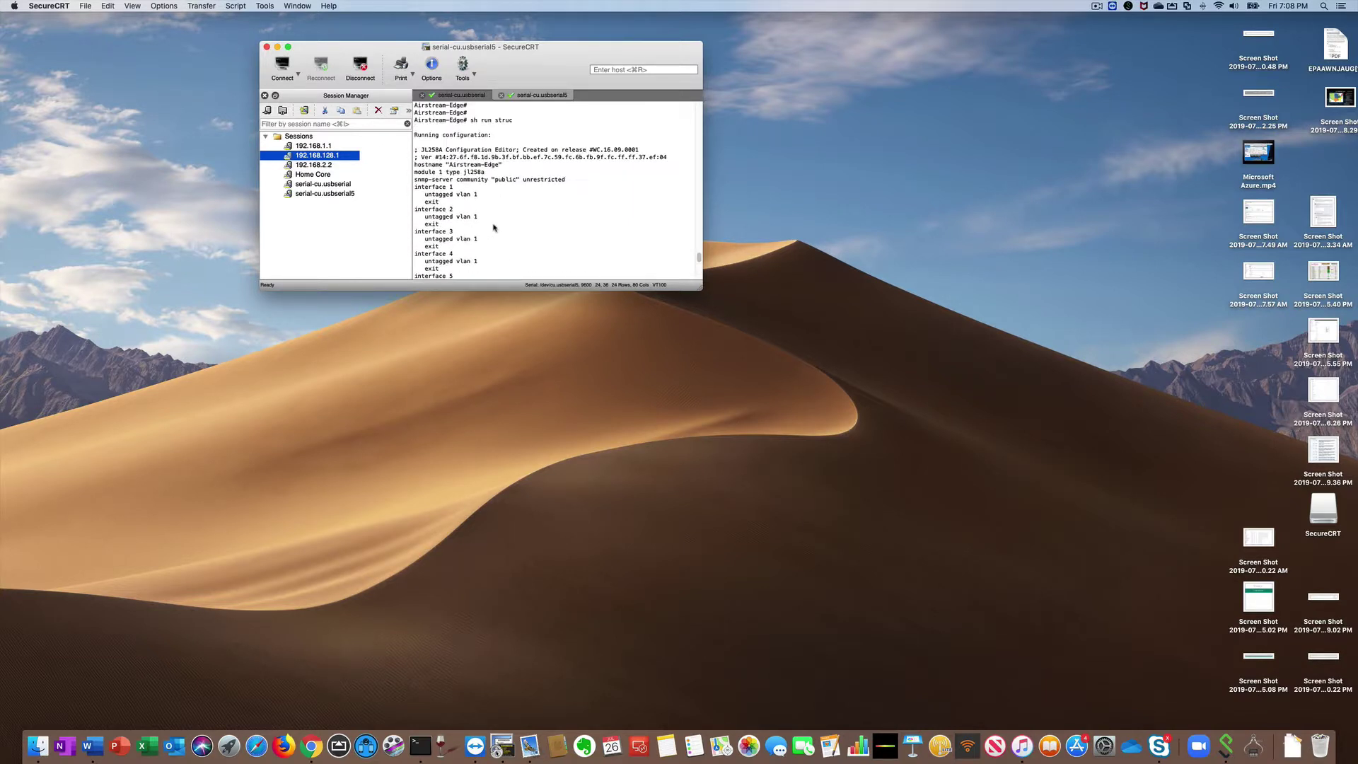
Switch to AirWave in Chrome and open the 2930F group's 2930F-Template for editing.
scroll(494, 227, "down", 15)
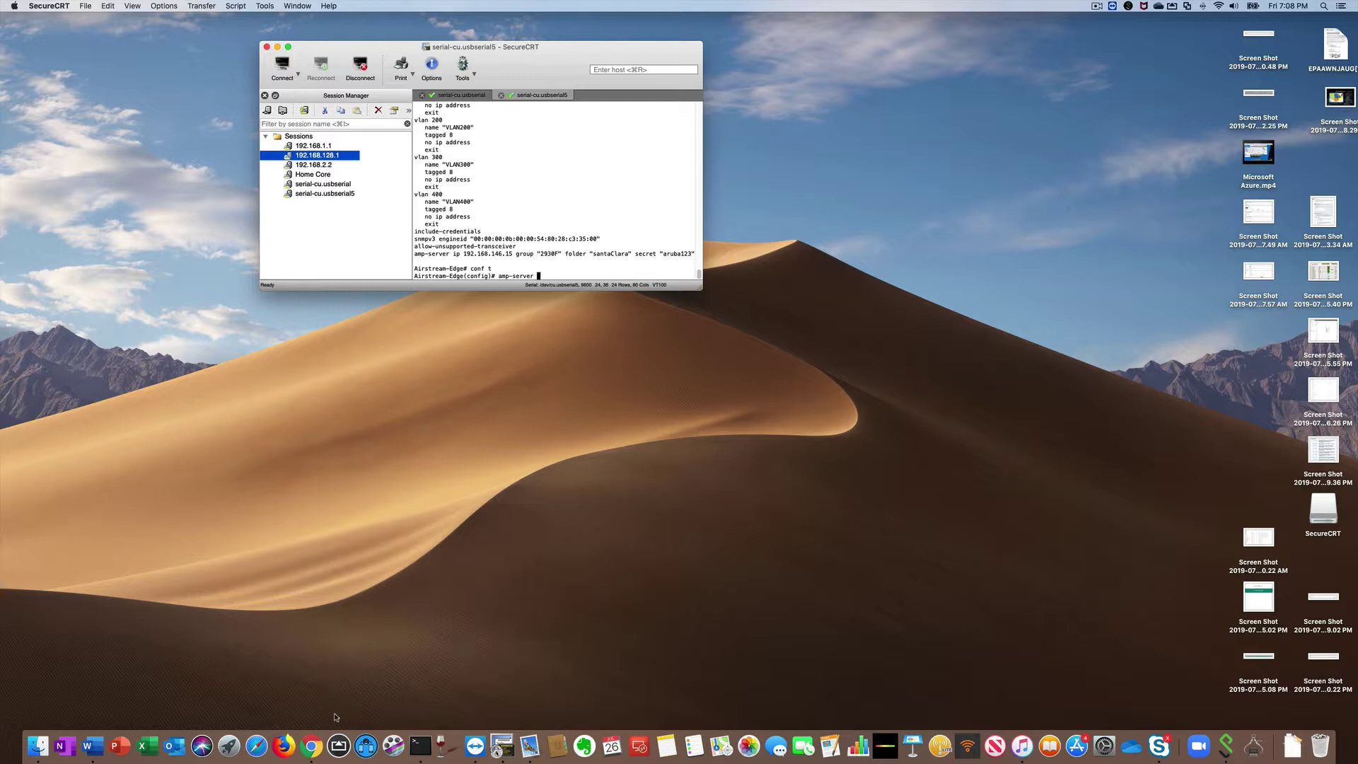
left_click(310, 744)
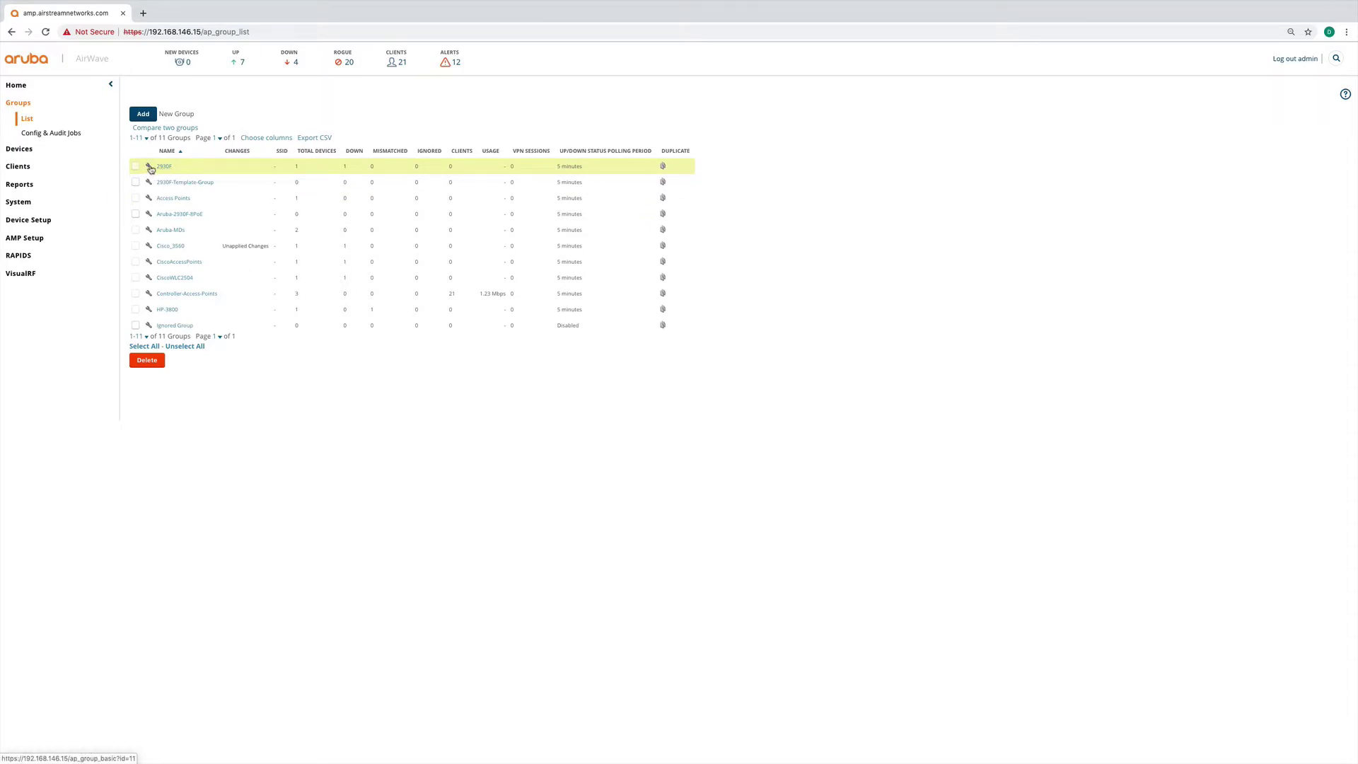
mouse_move(150, 169)
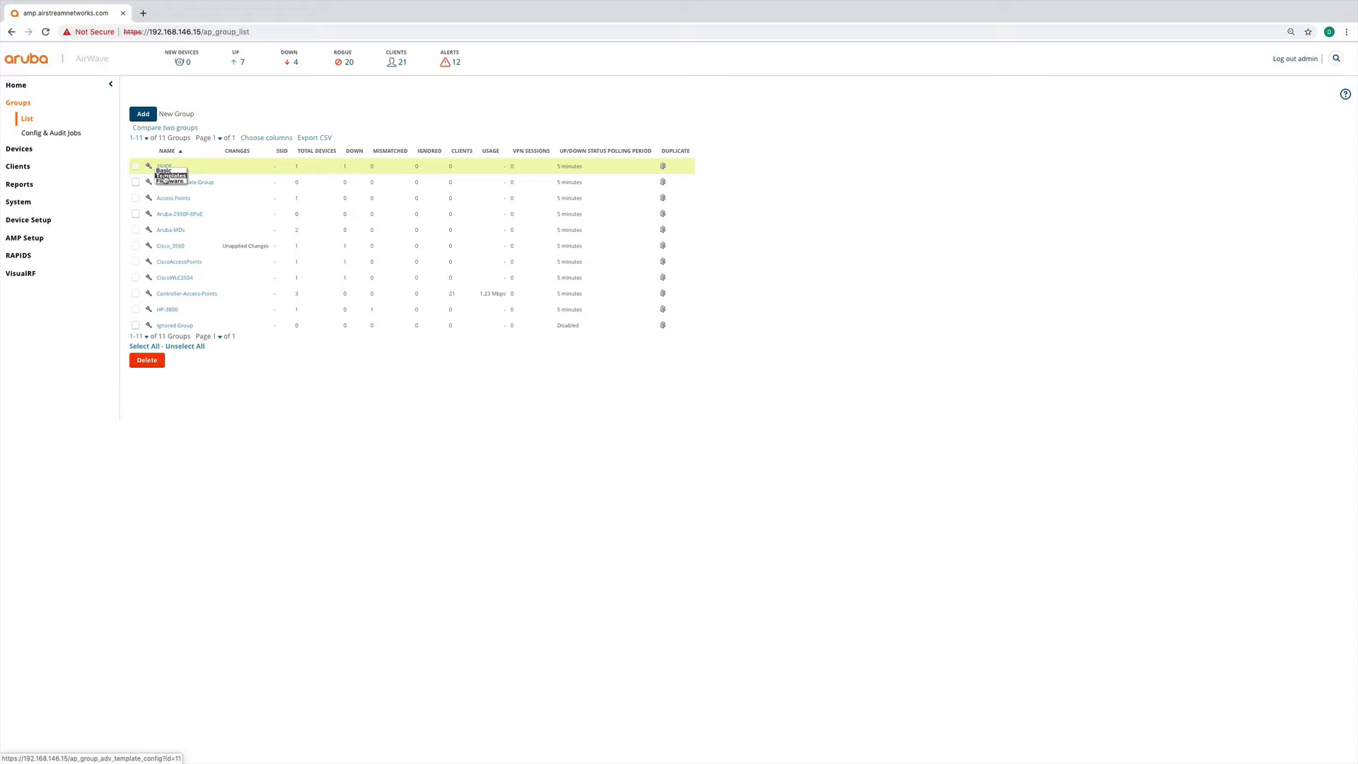
left_click(163, 176)
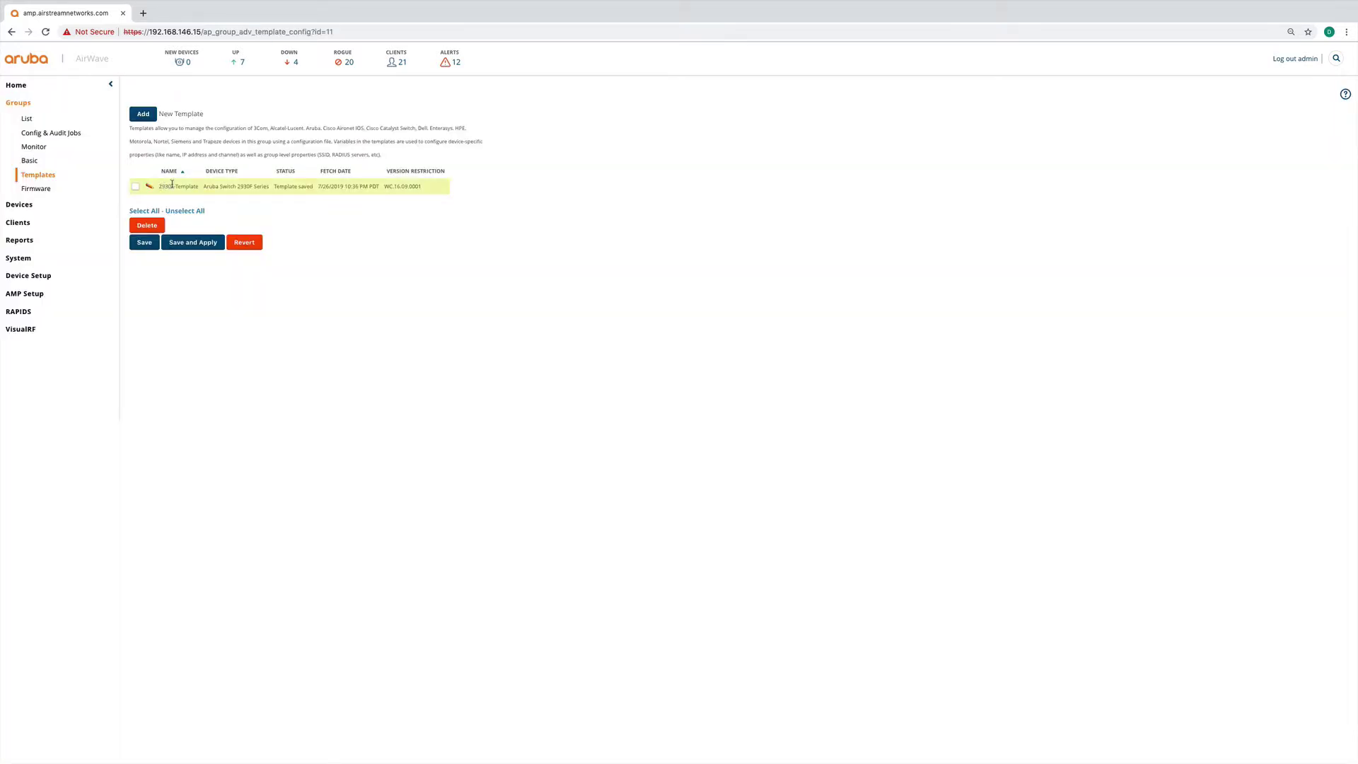
left_click(151, 188)
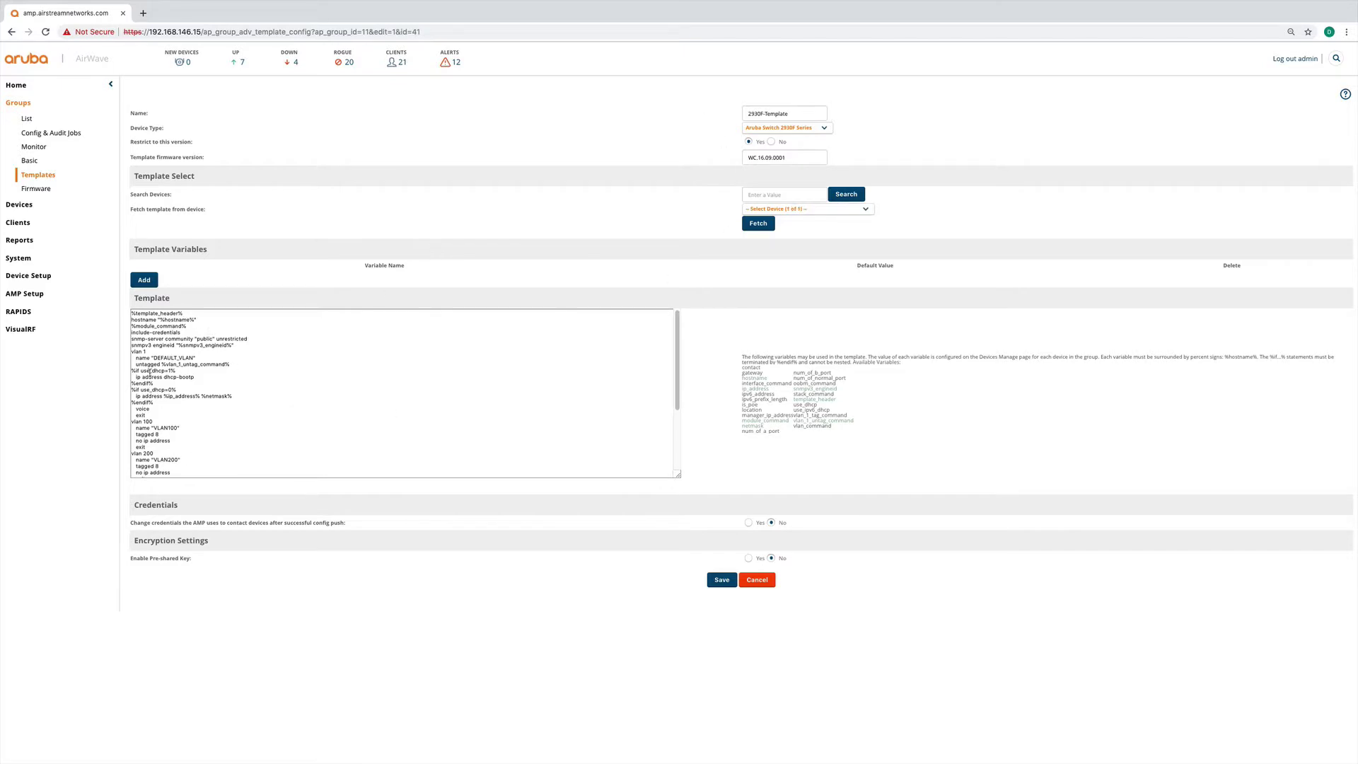
Review the template's hostname and VLAN lines, and select the Aruba-2930F-8G-PoEP-2SFPP switch as the device to fetch from.
left_click_drag(200, 319, 159, 324)
left_click(191, 317)
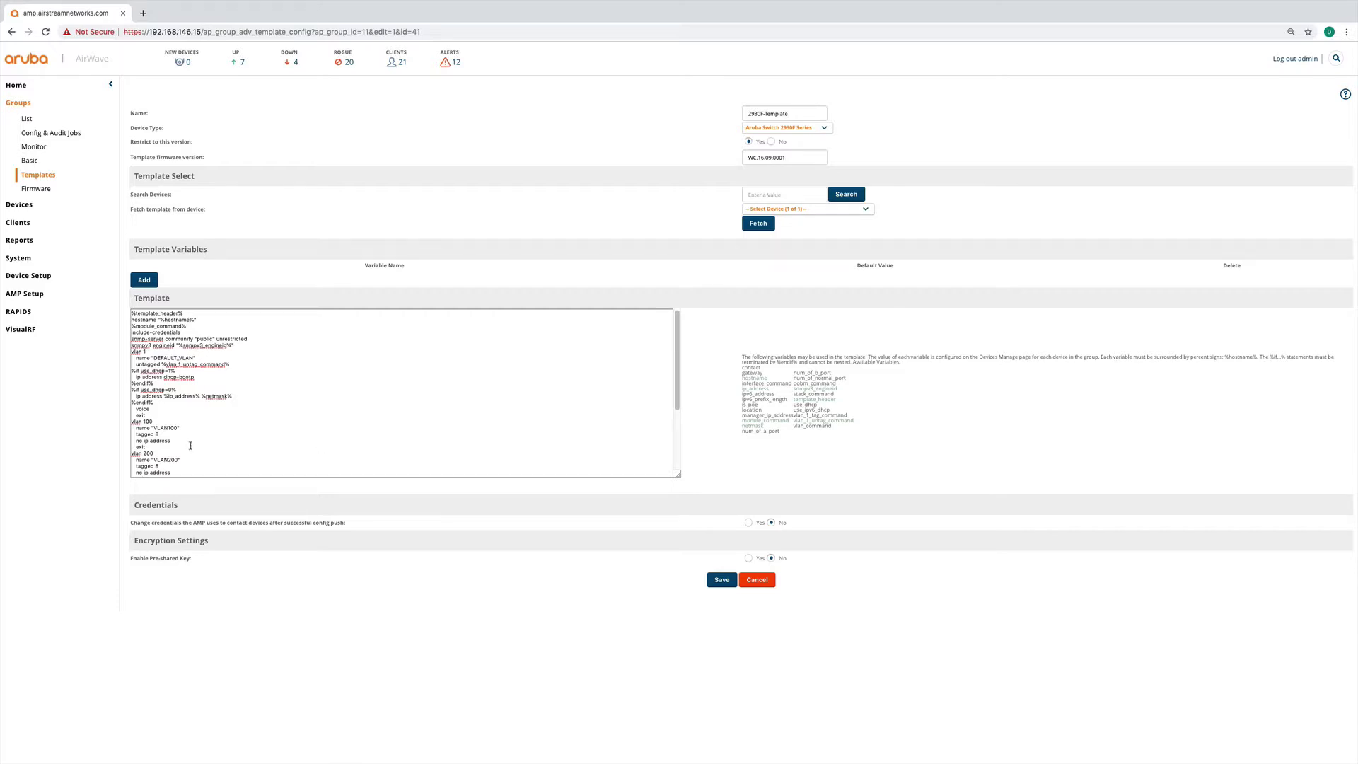
scroll(190, 446, "down", 3)
scroll(188, 396, "up", 3)
left_click(806, 212)
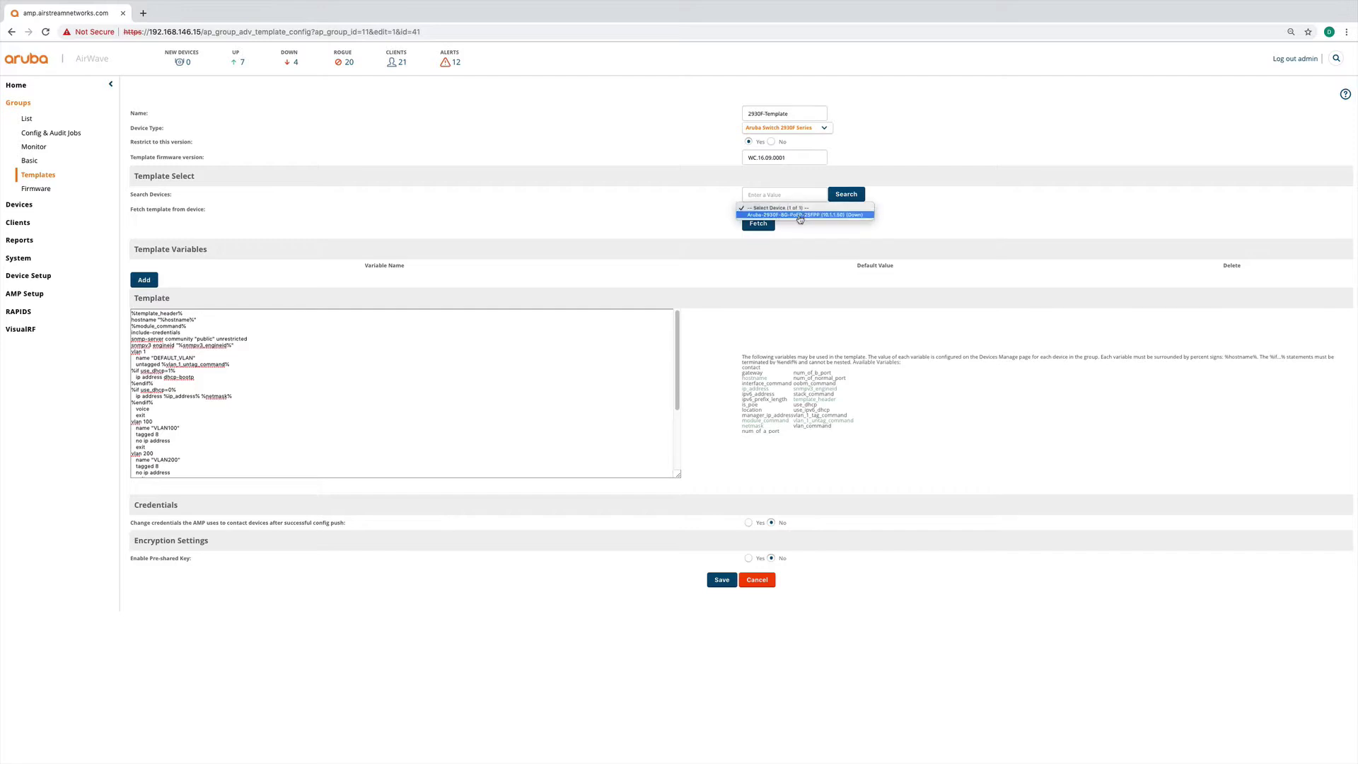
left_click(800, 215)
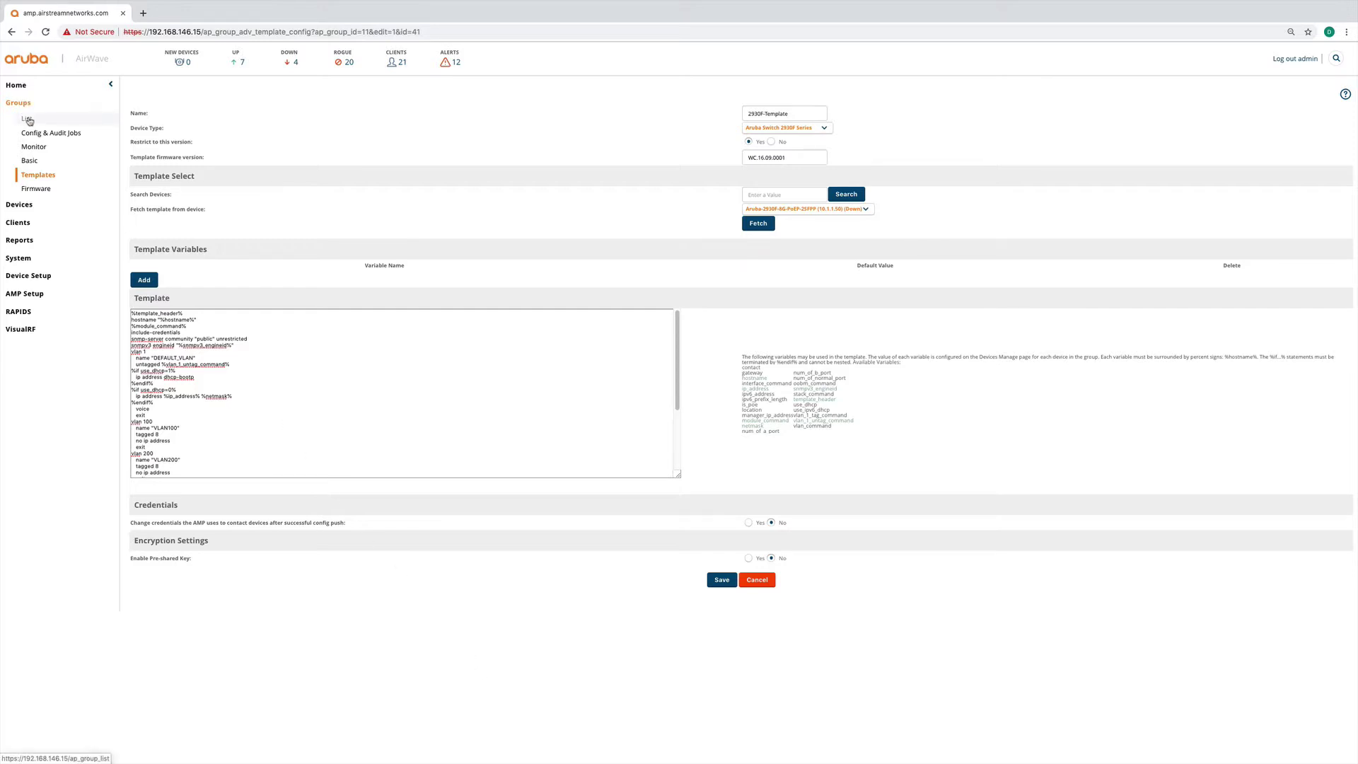
View the 2930F group's firmware settings, and open a new firmware upload form with type Aruba Switch 2930 Series.
left_click(34, 189)
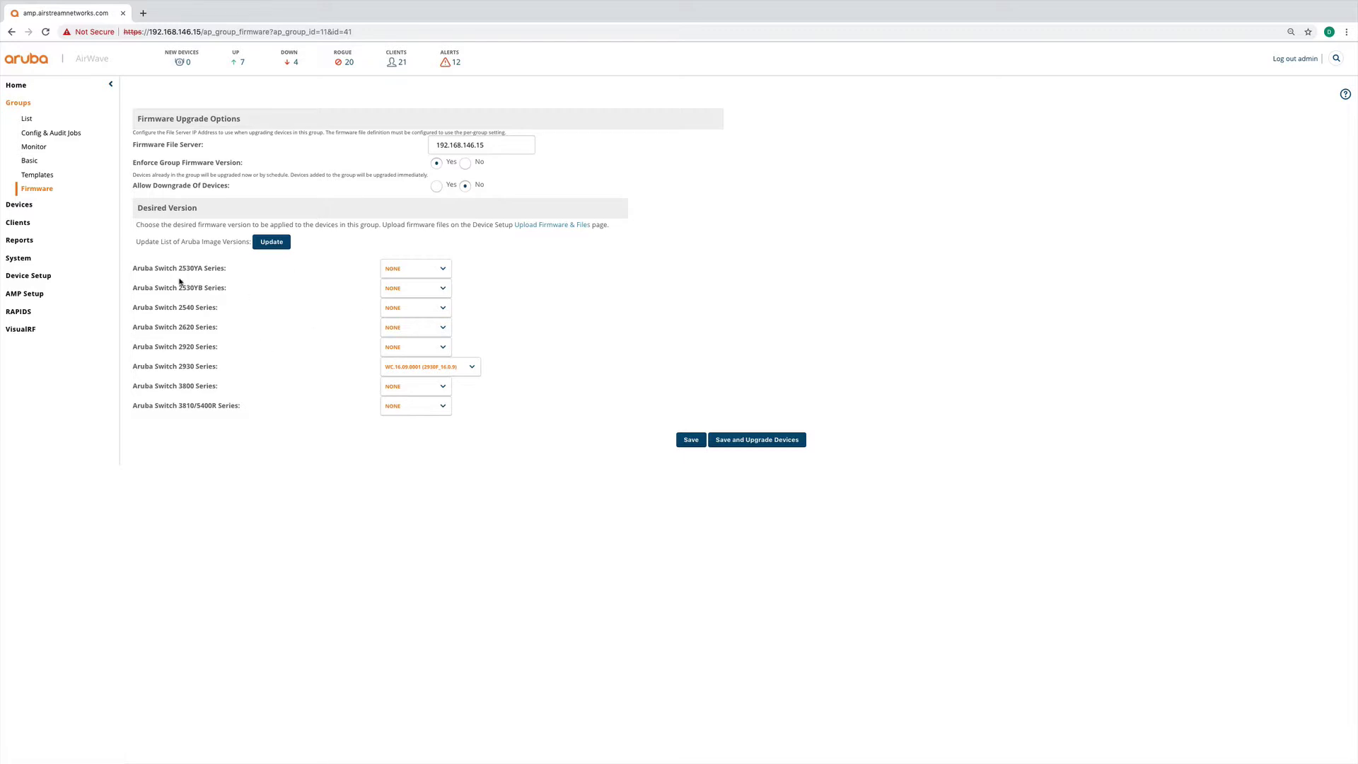
left_click(44, 280)
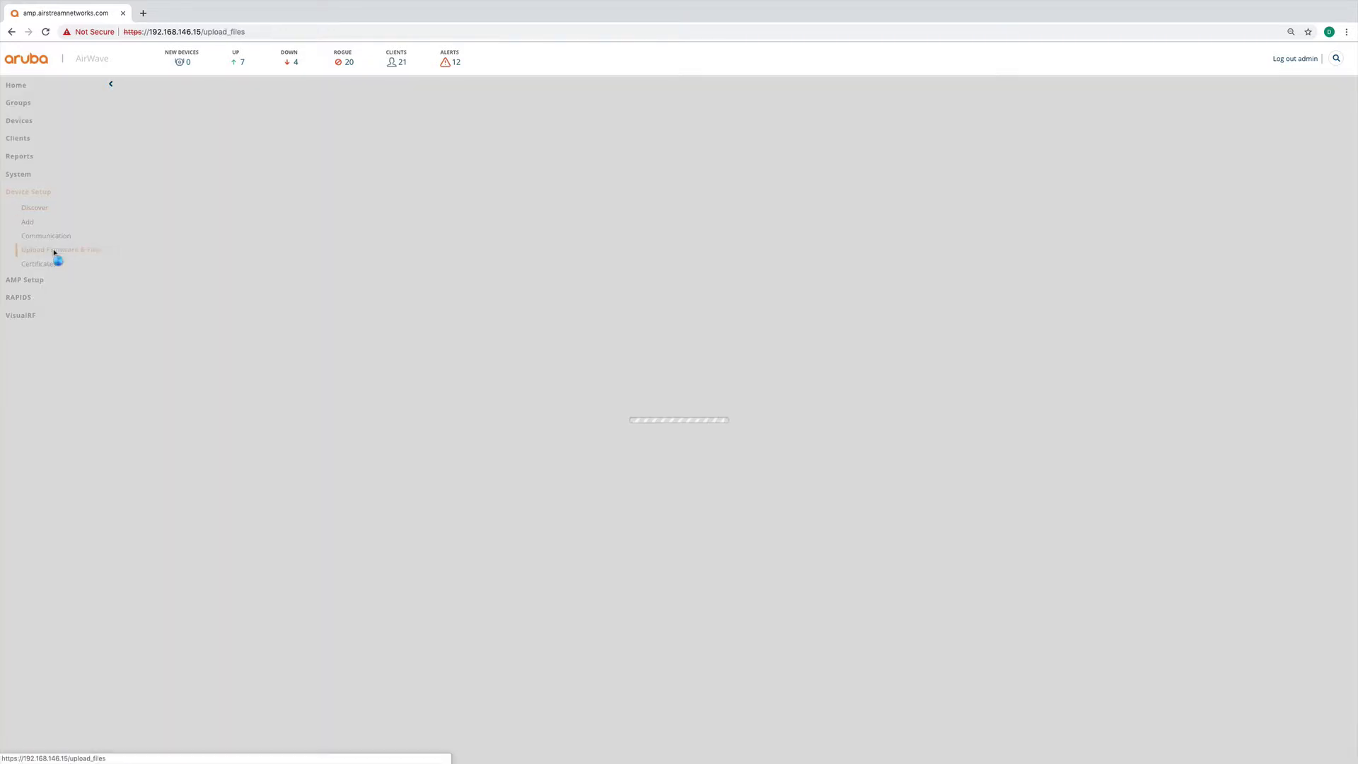
left_click(54, 251)
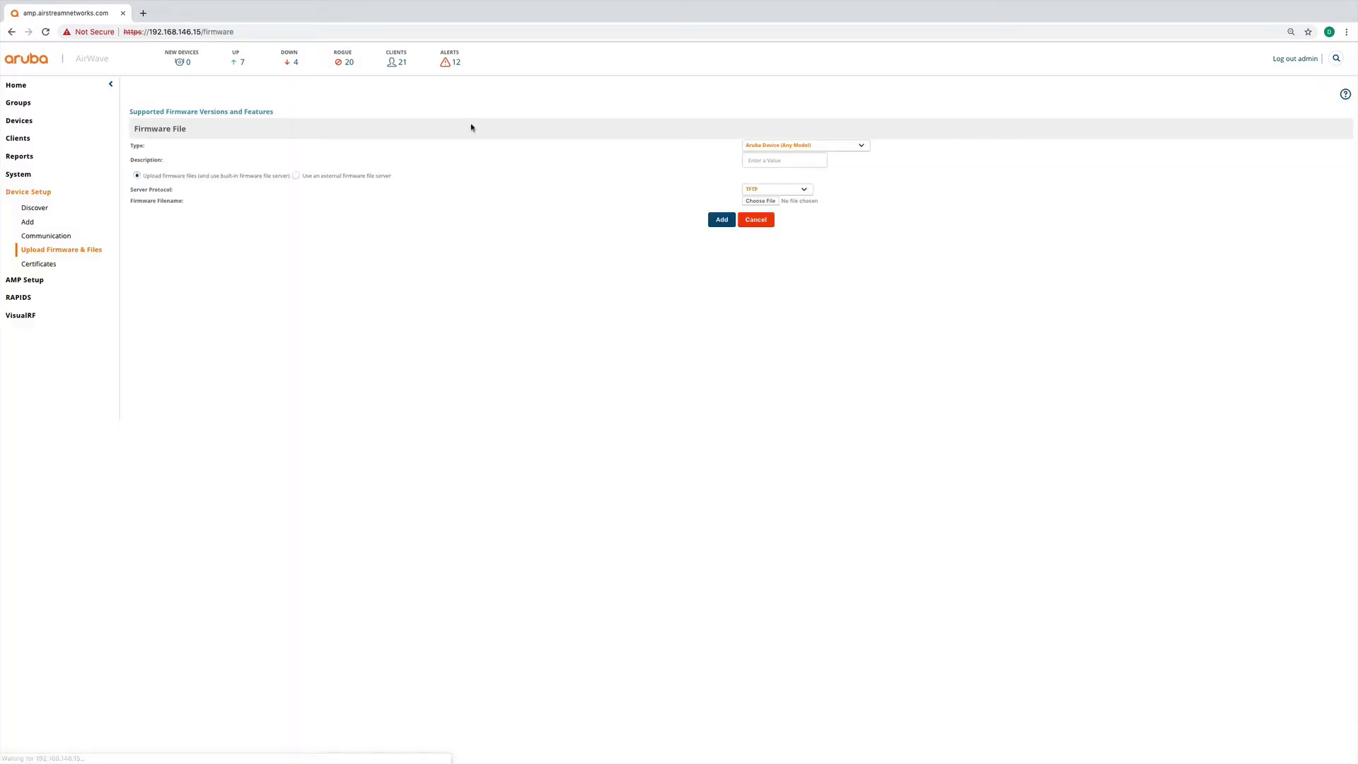
left_click(763, 145)
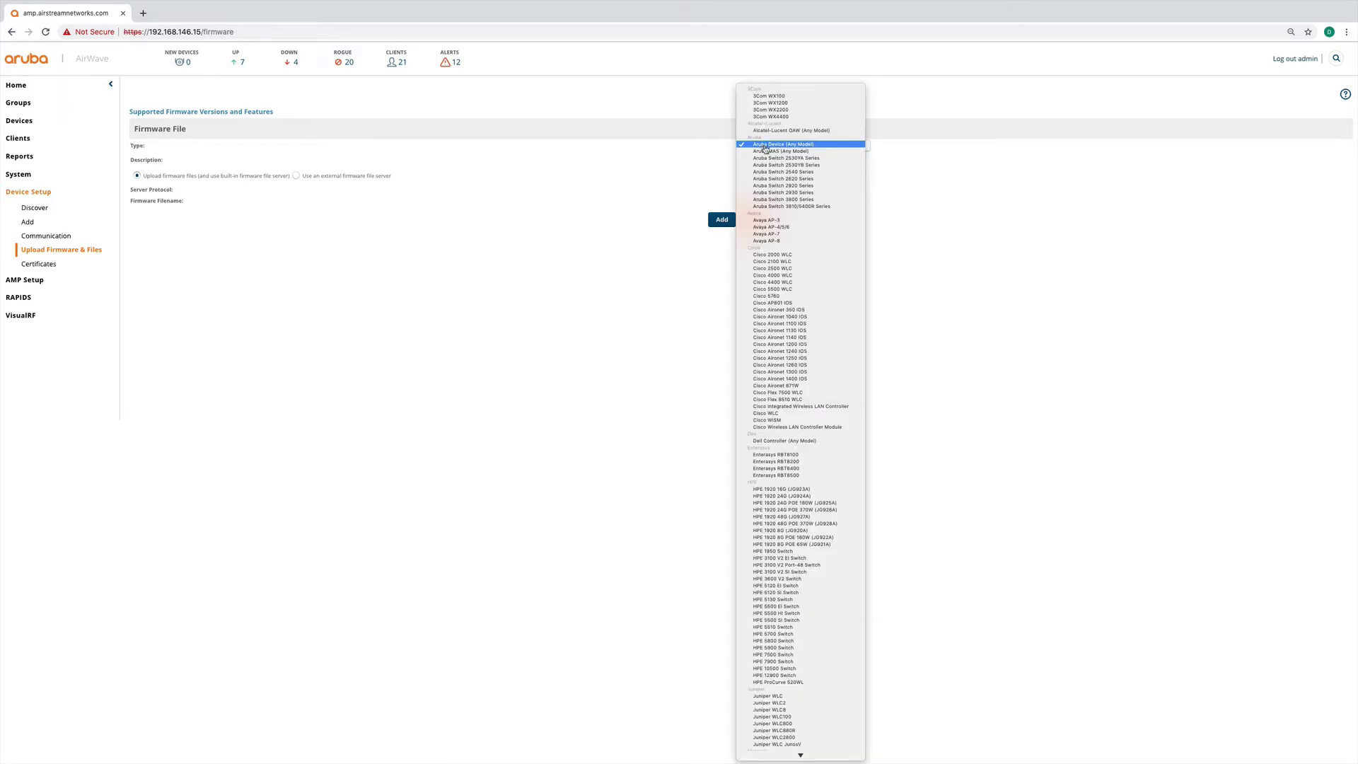
left_click(781, 193)
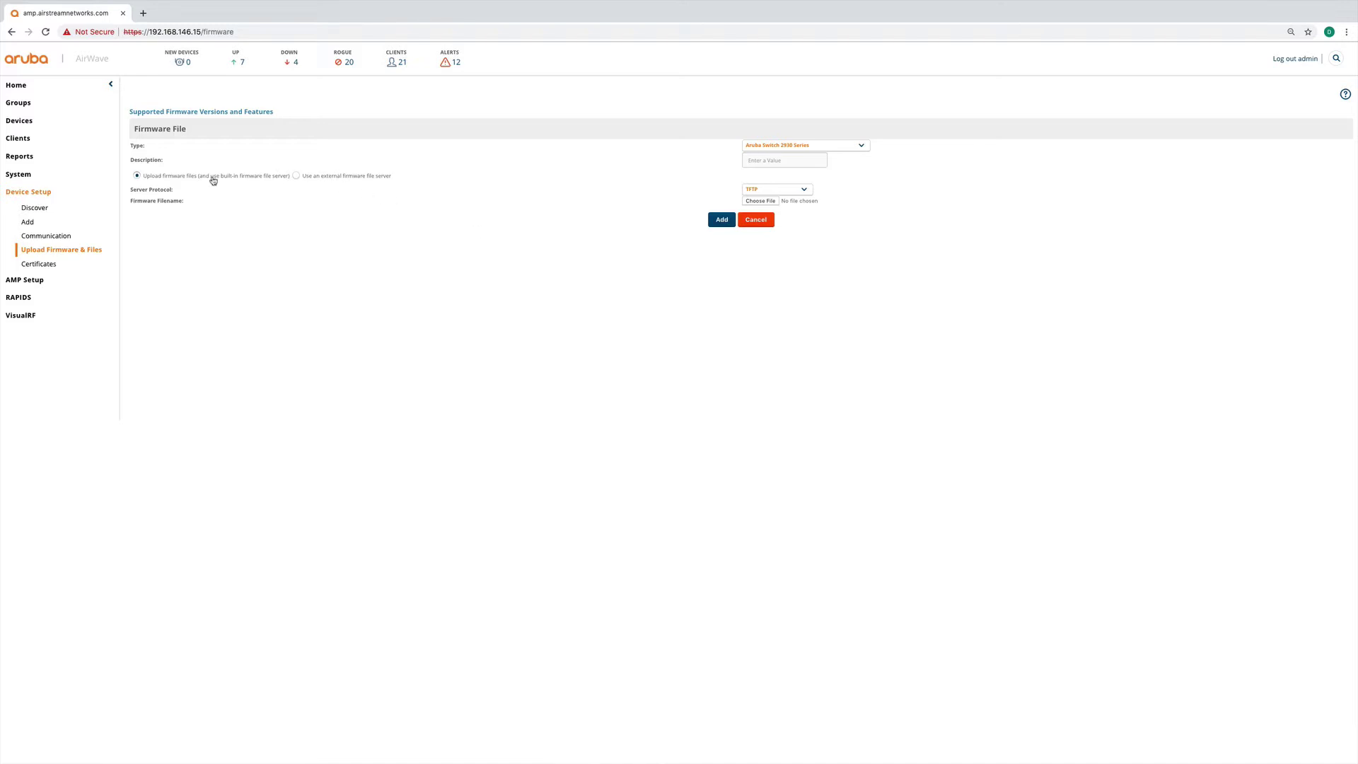
Open the 2930F group's monitoring page from the group list, and switch to the serial-cu.usbserial session in SecureCRT.
left_click(20, 105)
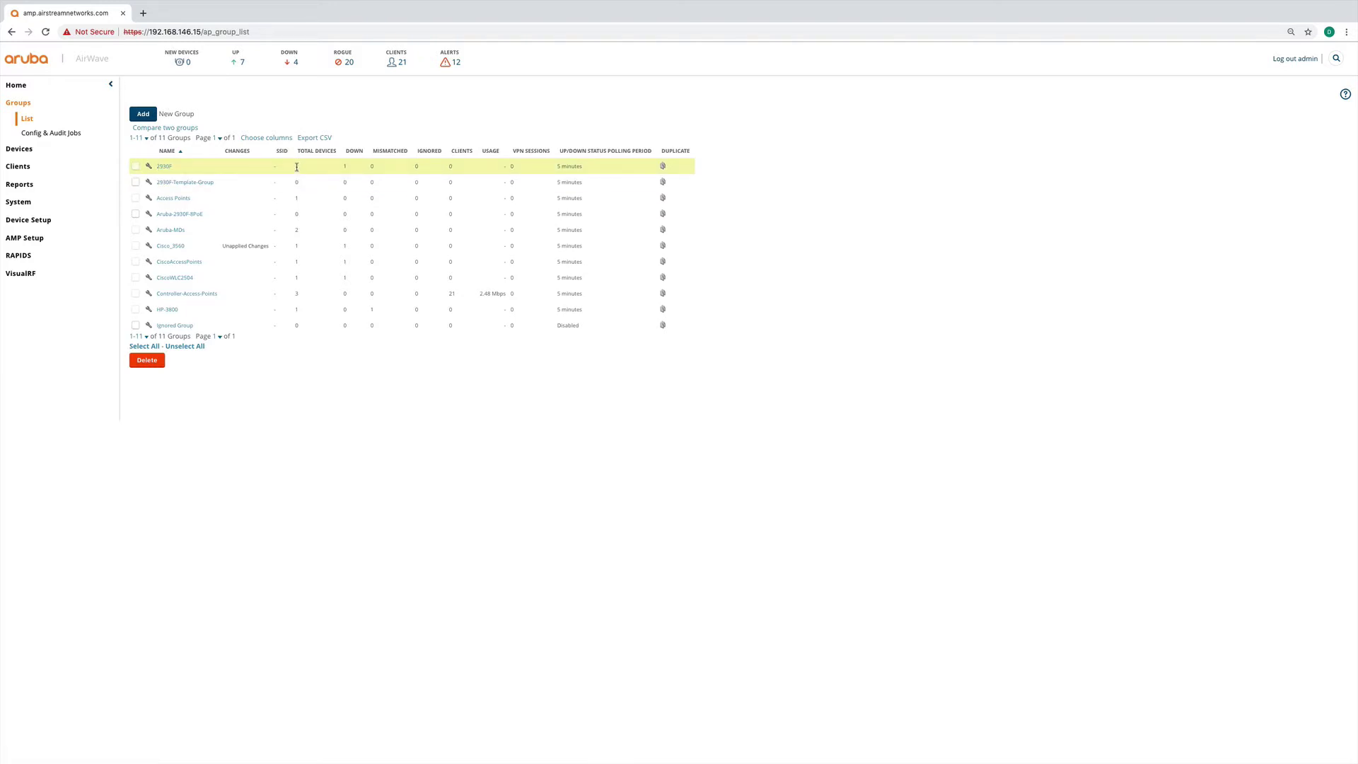
left_click(164, 167)
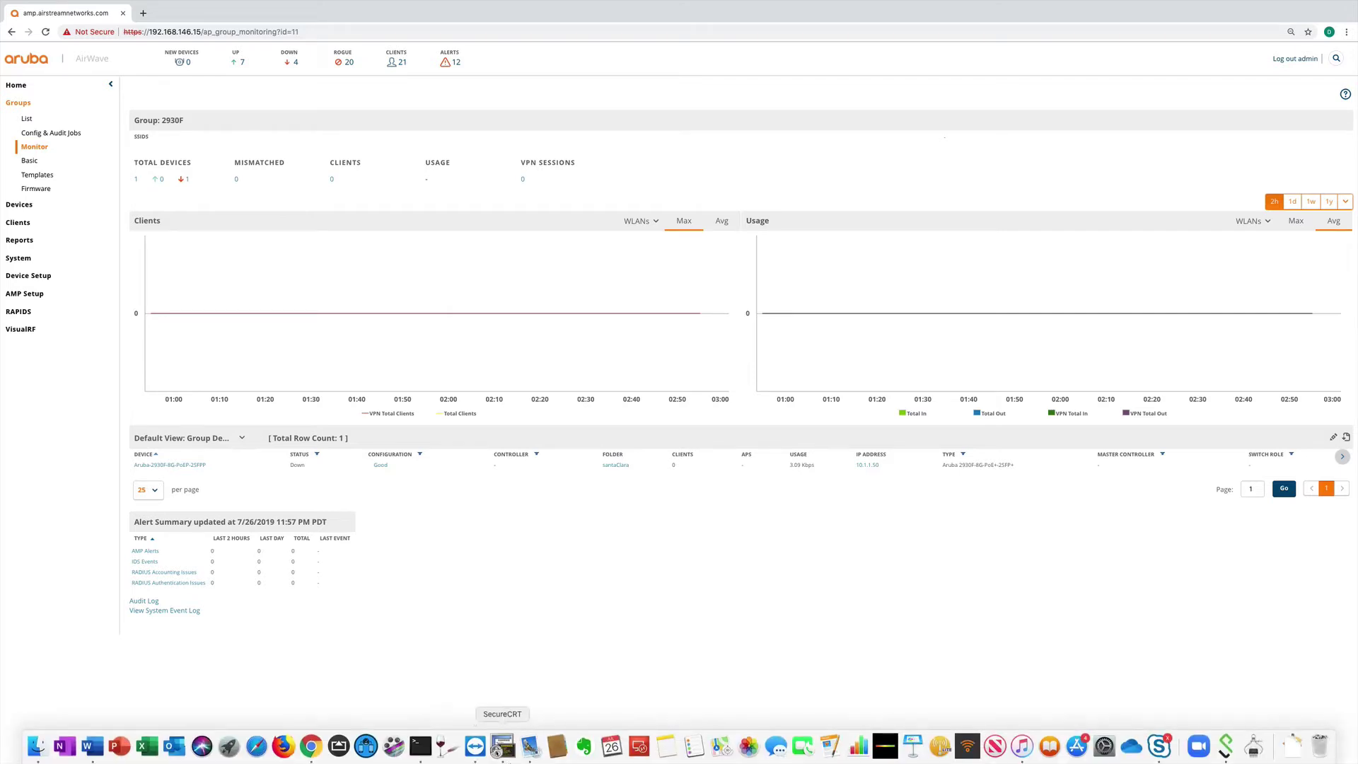
left_click(500, 746)
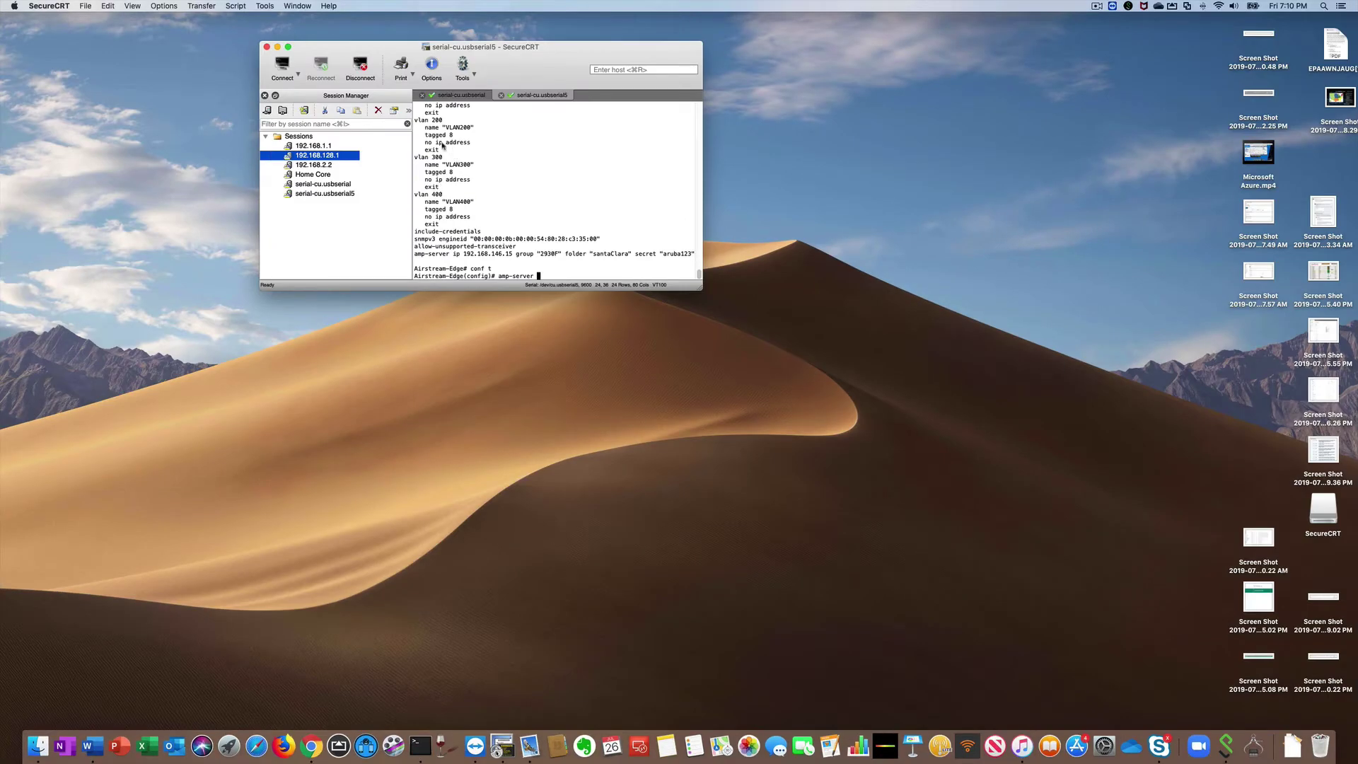
left_click(455, 97)
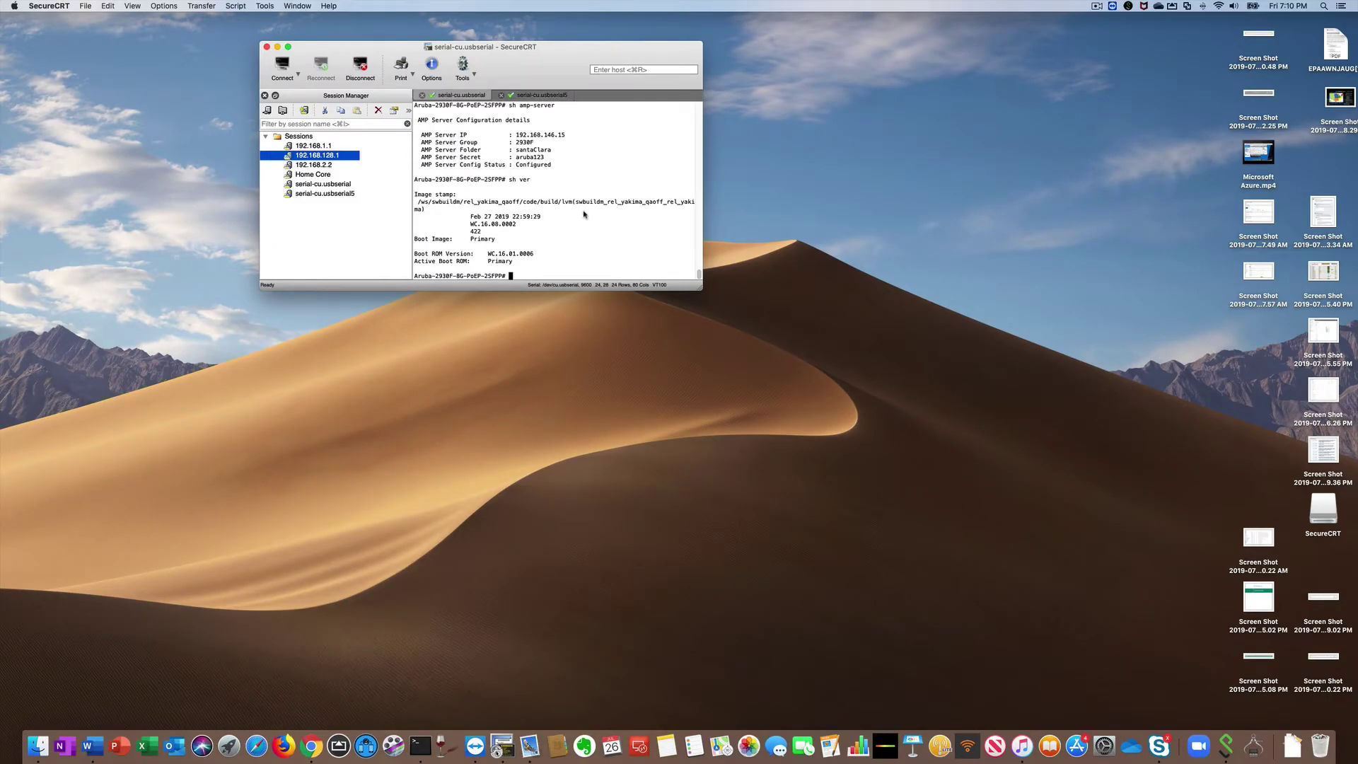
Erase the switch's startup configuration with erase start, confirm the reboot with y, and boot the default primary software image.
key("Return")
key("Return")
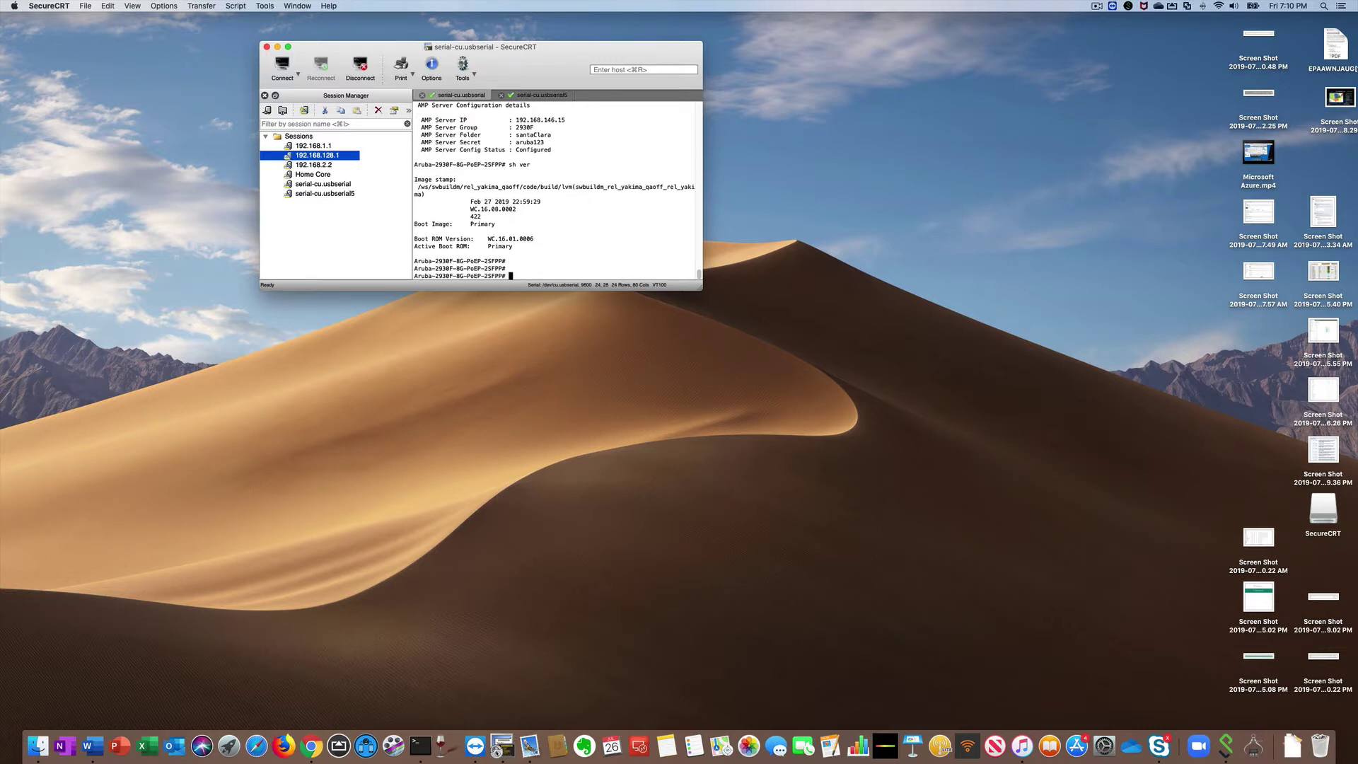
type("erase start")
key("Return")
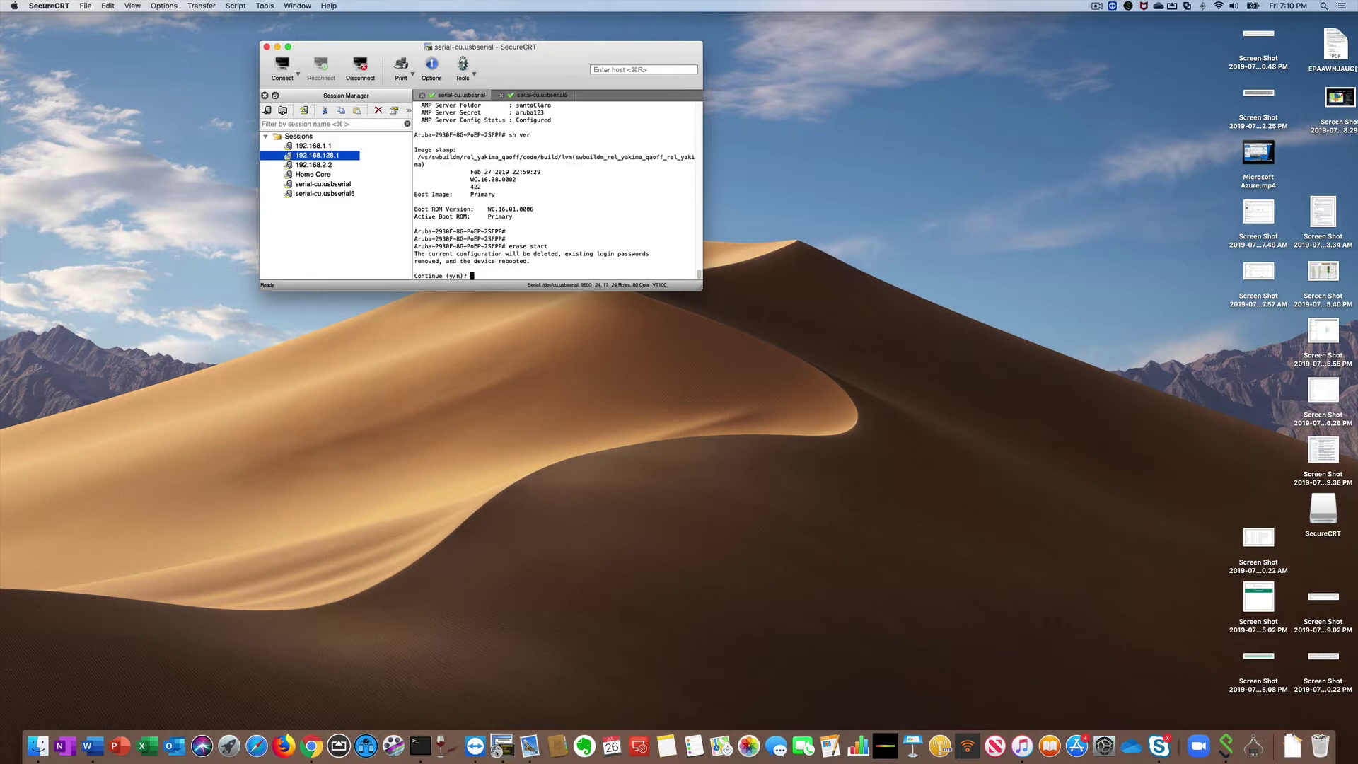
type("y")
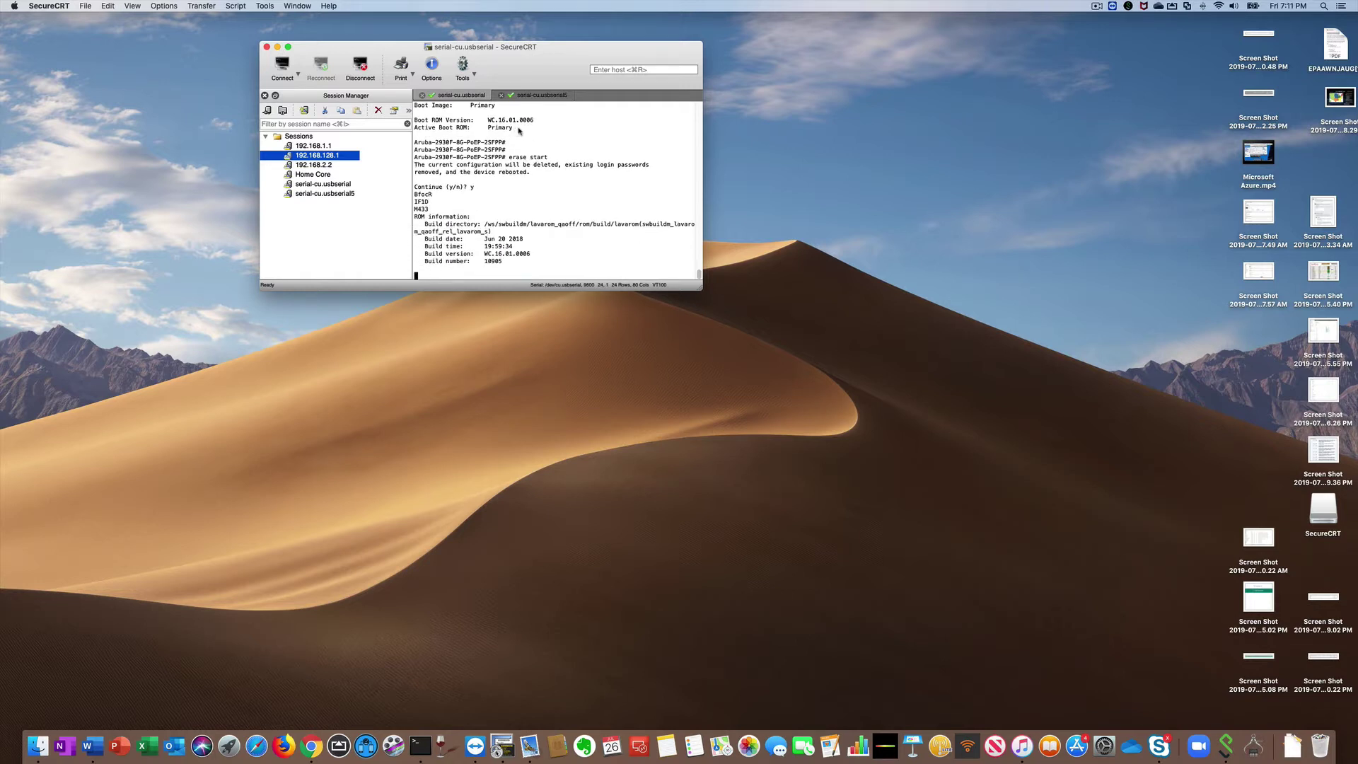
scroll(551, 172, "up", 5)
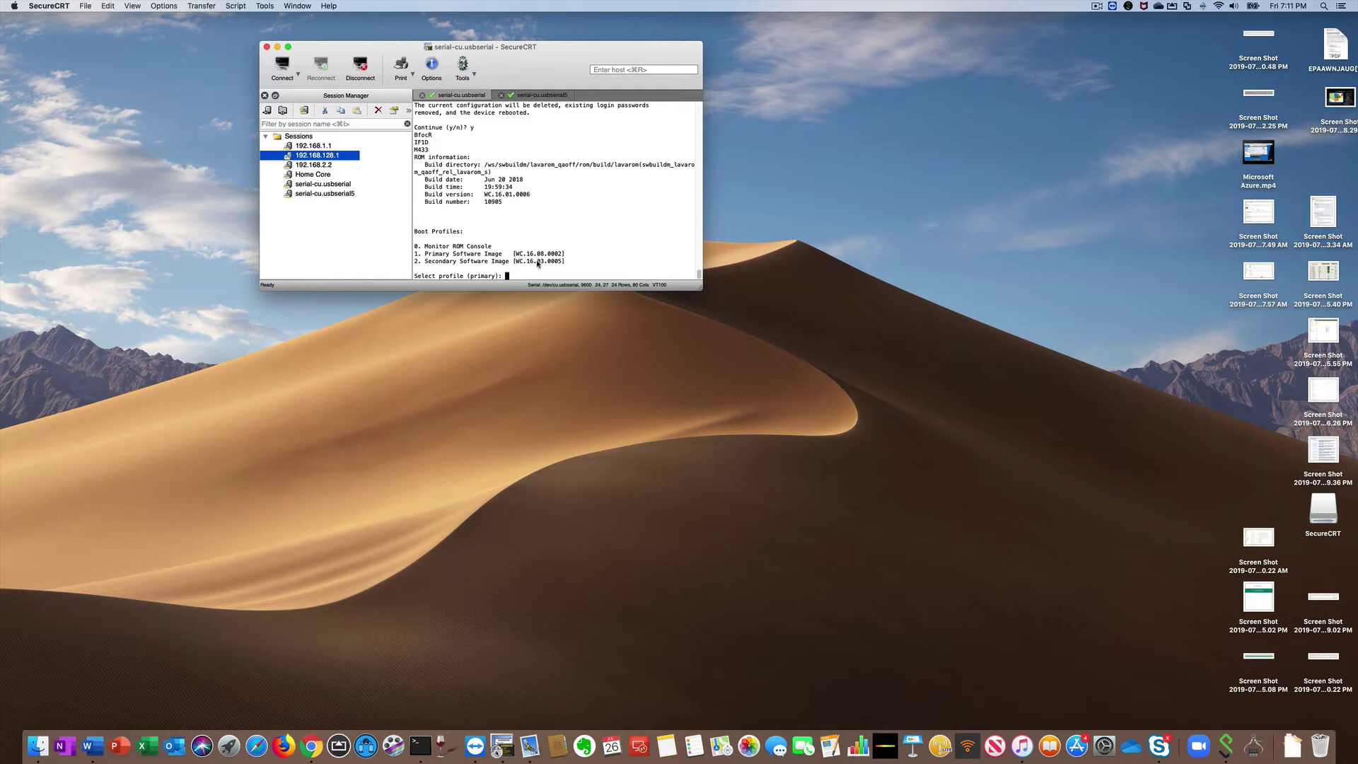
key("Return")
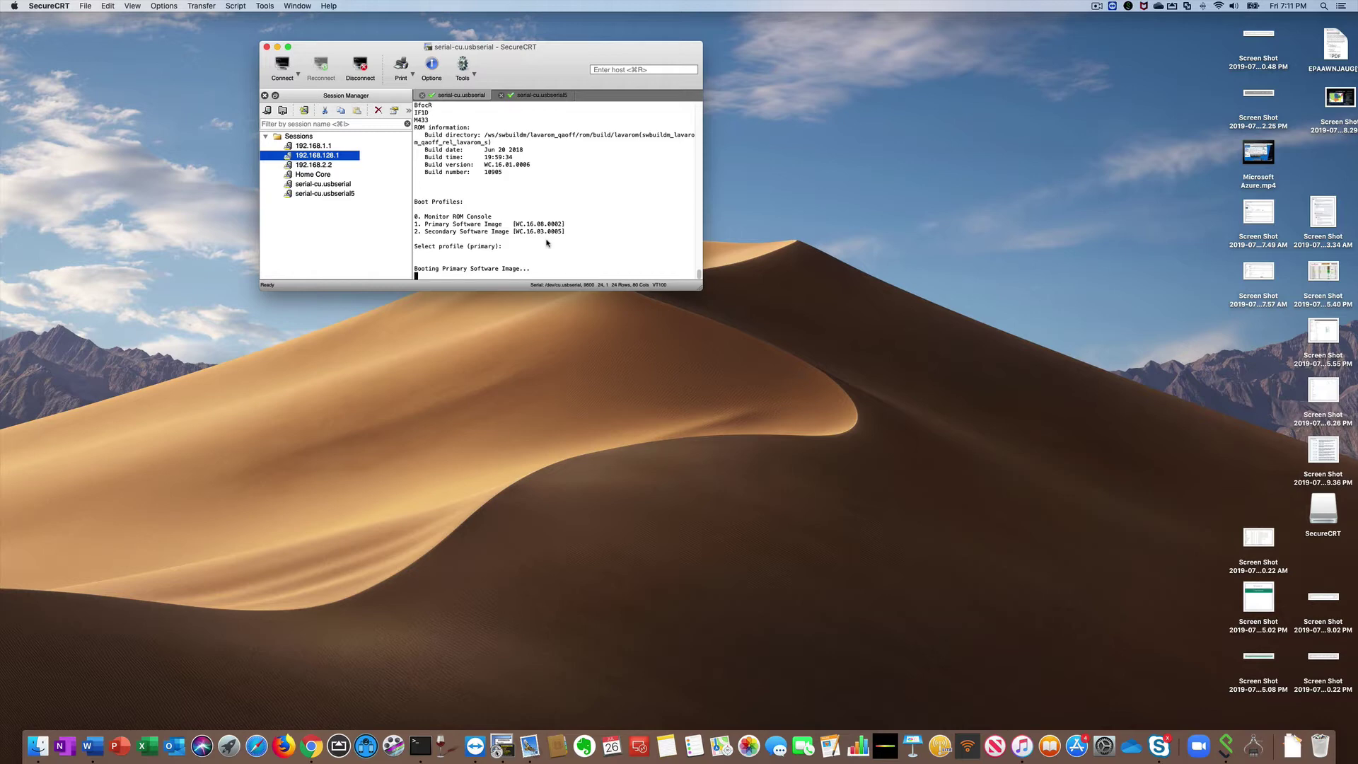
Arrange the SecureCRT window and a reduced Chrome window with the AirWave group monitor side by side.
left_click_drag(567, 52, 329, 79)
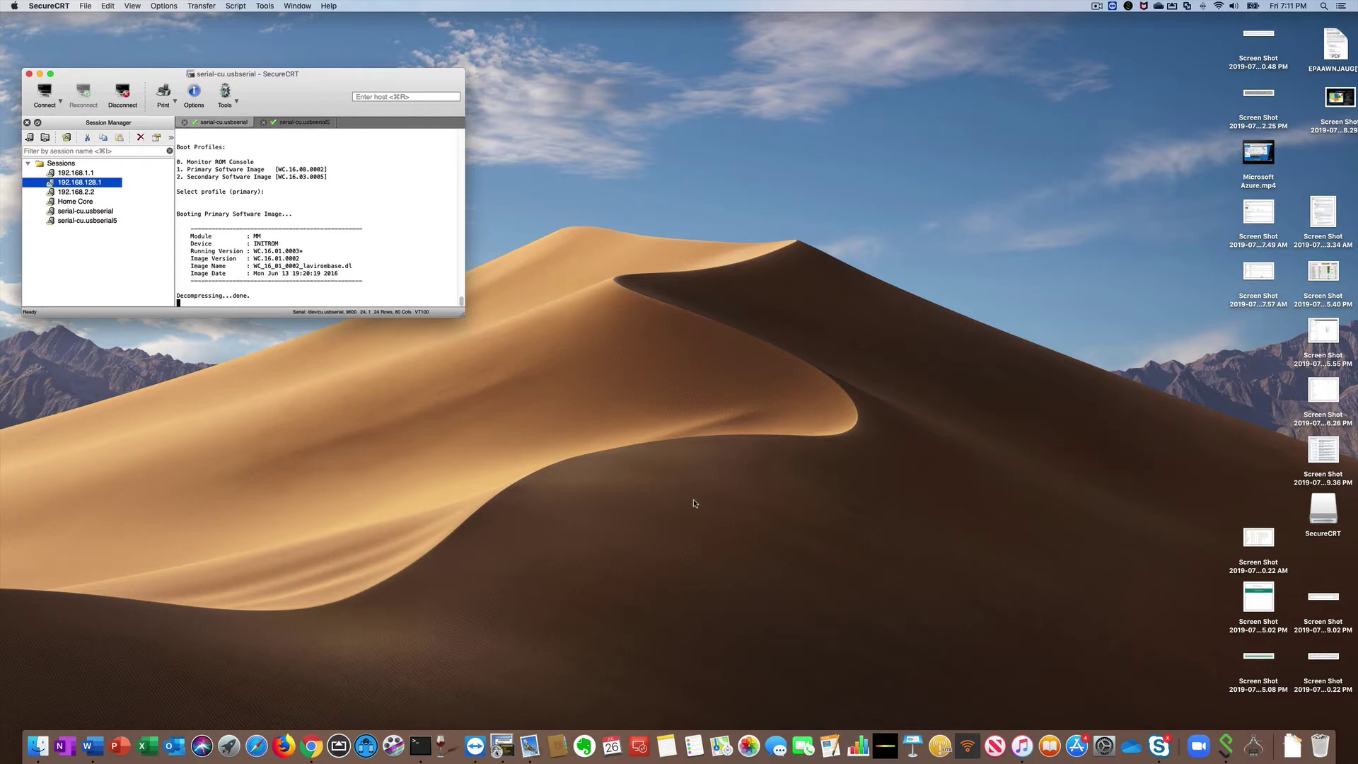
left_click(311, 745)
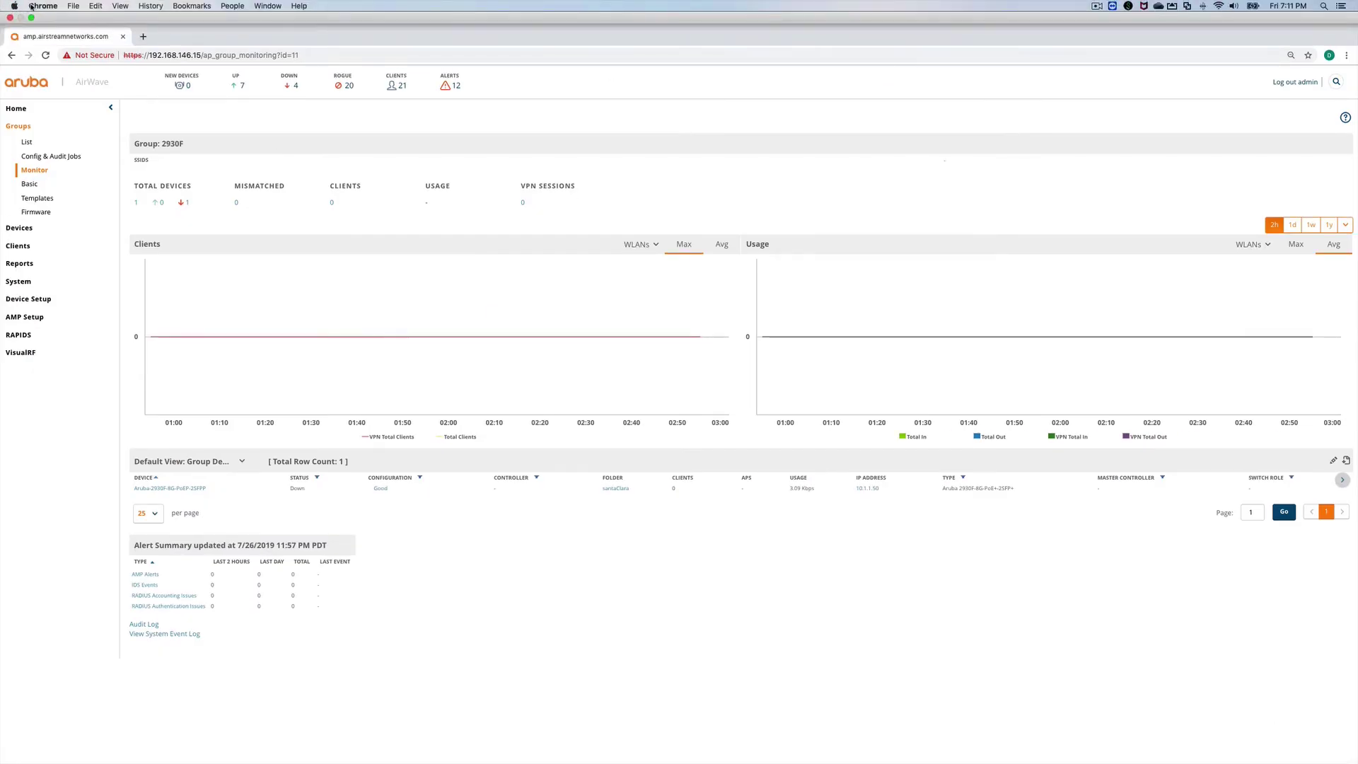
left_click(31, 17)
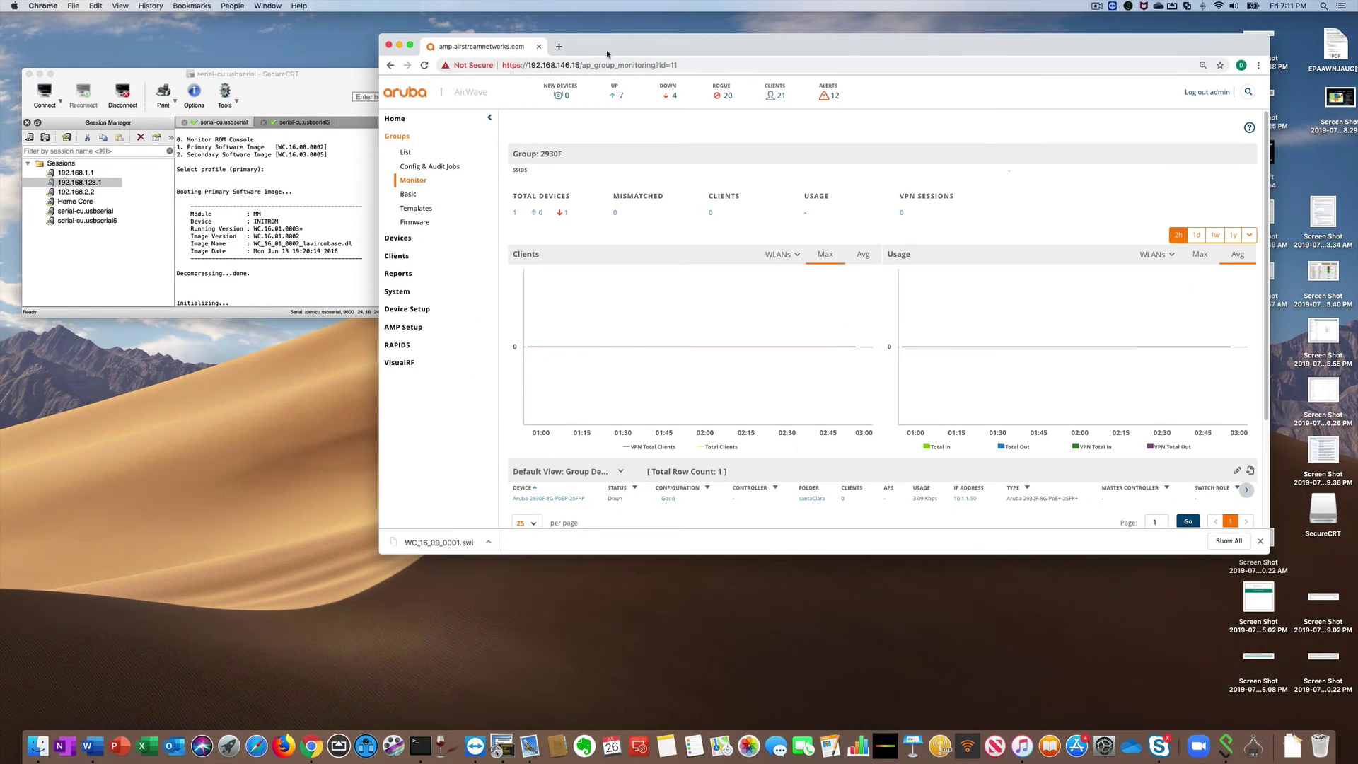
left_click_drag(607, 54, 694, 47)
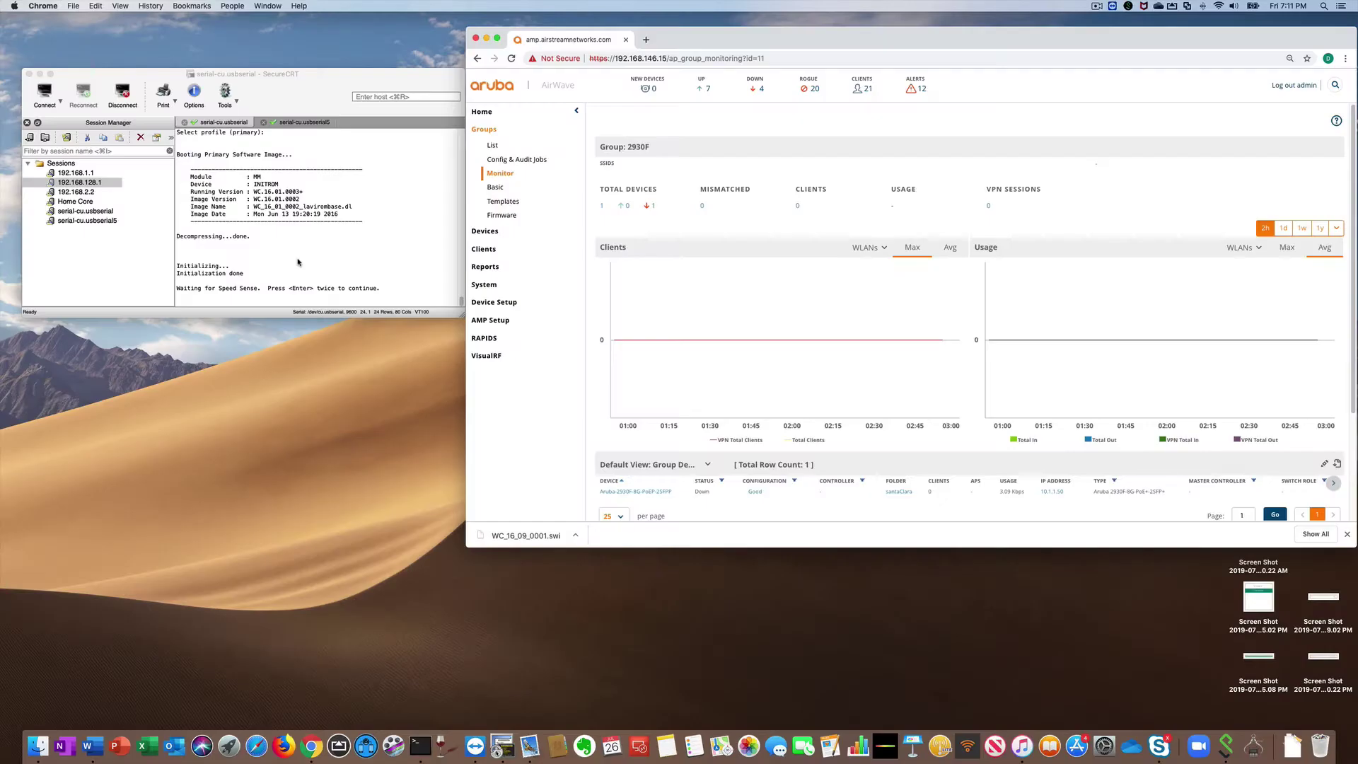
Continue past the rebooted switch's console prompts and display its running configuration with sh run.
left_click(297, 262)
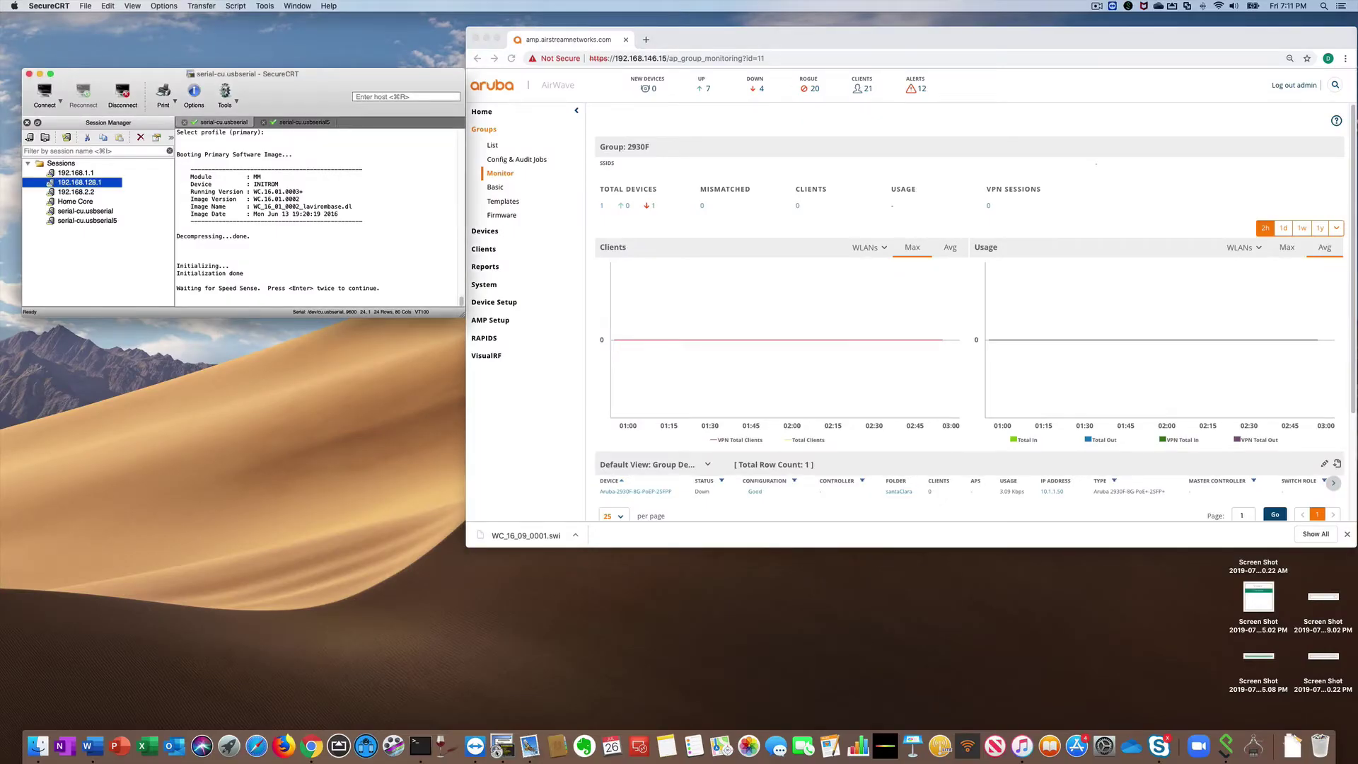
key("Return")
key("Return")
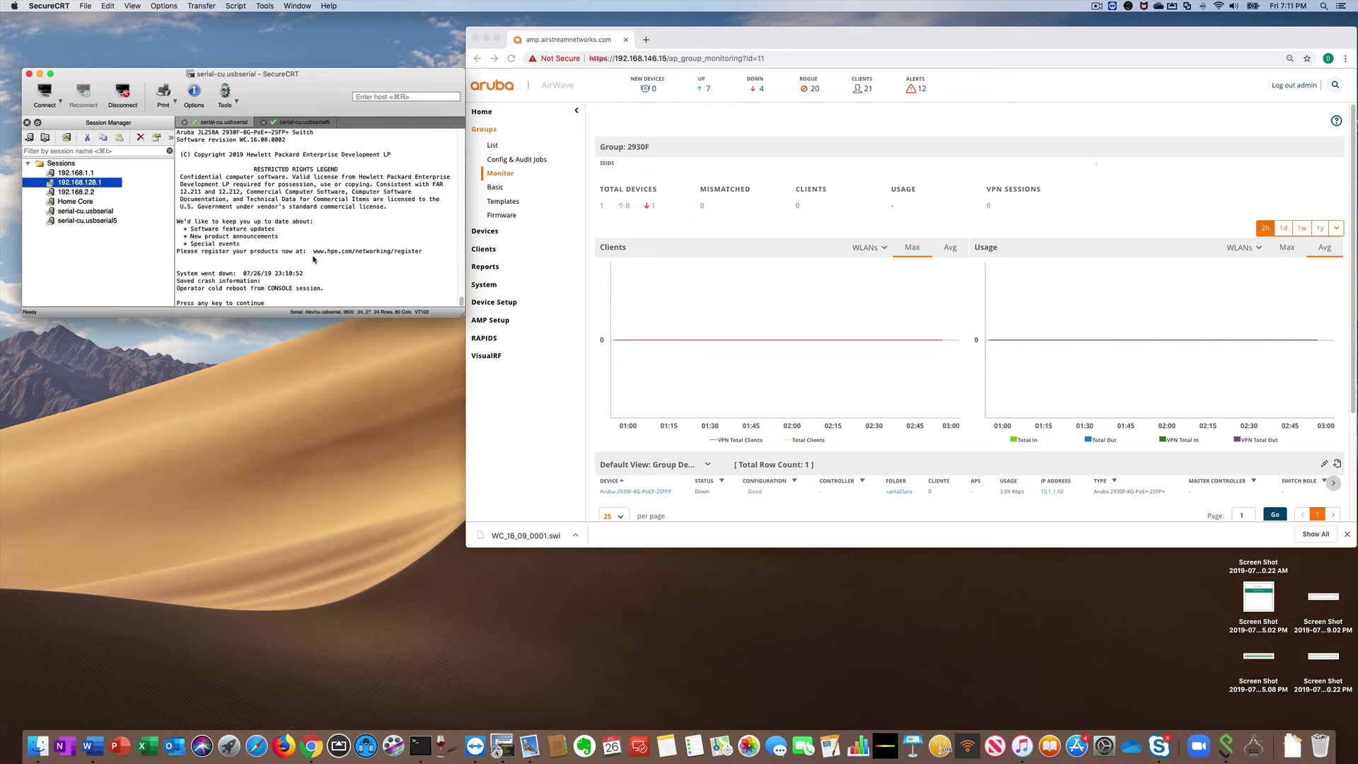
key("Return")
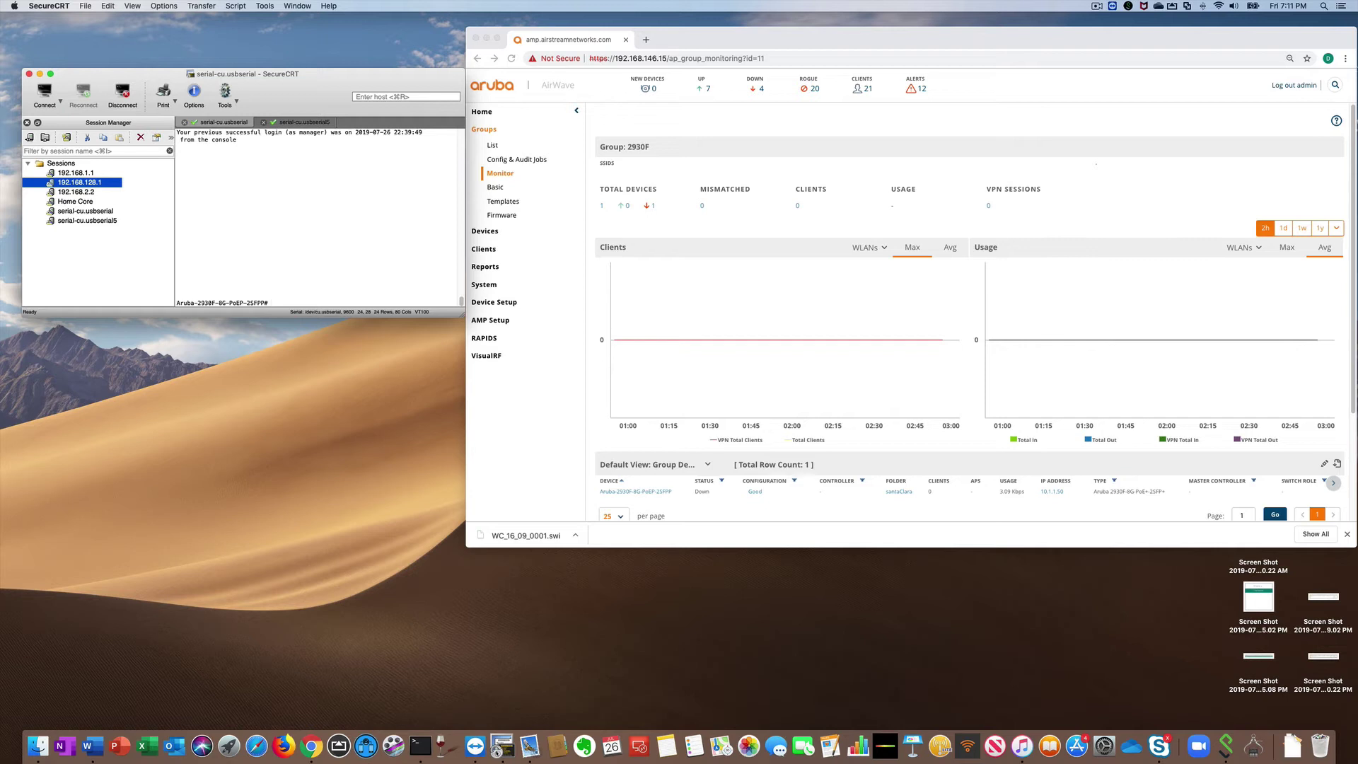
type("sh run")
key("Return")
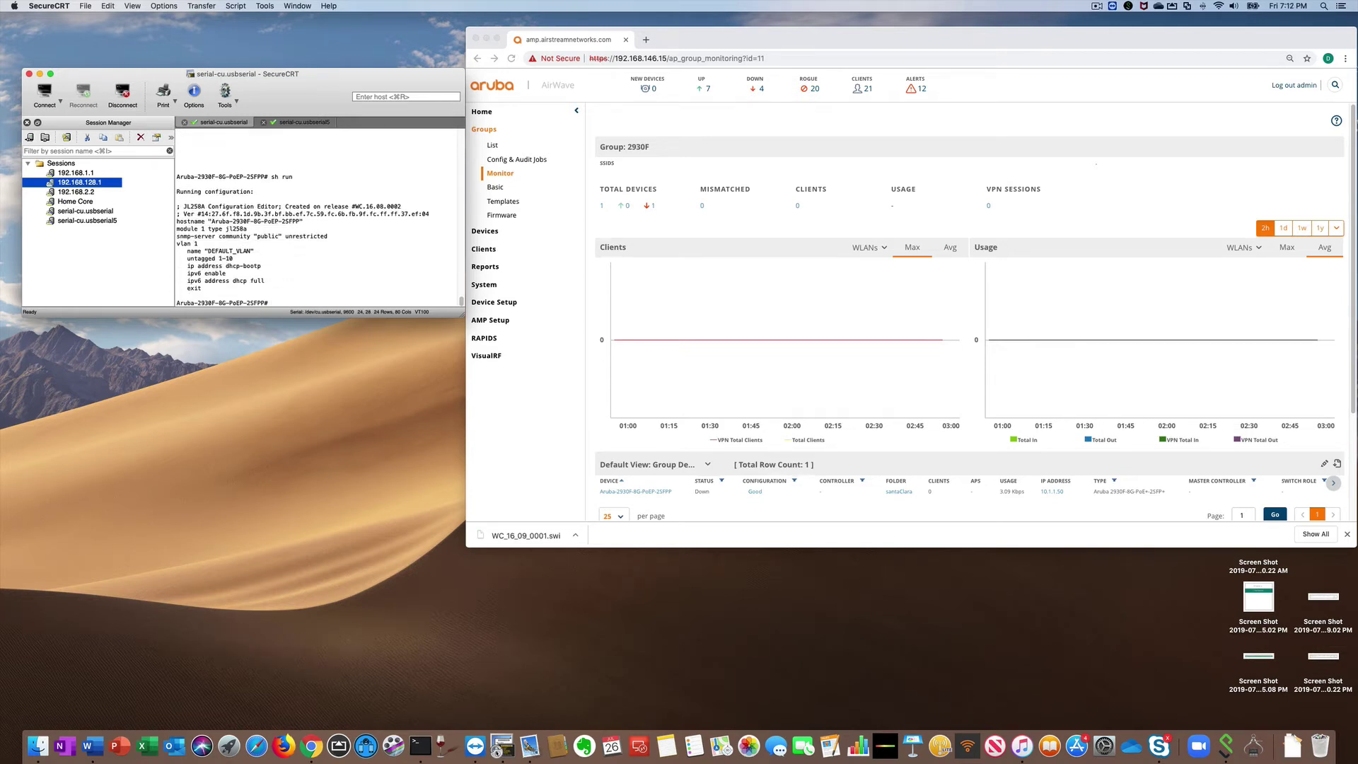
Check the switch's DHCP-assigned addressing with sh ip and its AirWave provisioning details with sh amp-server.
type("sh ip")
key("Return")
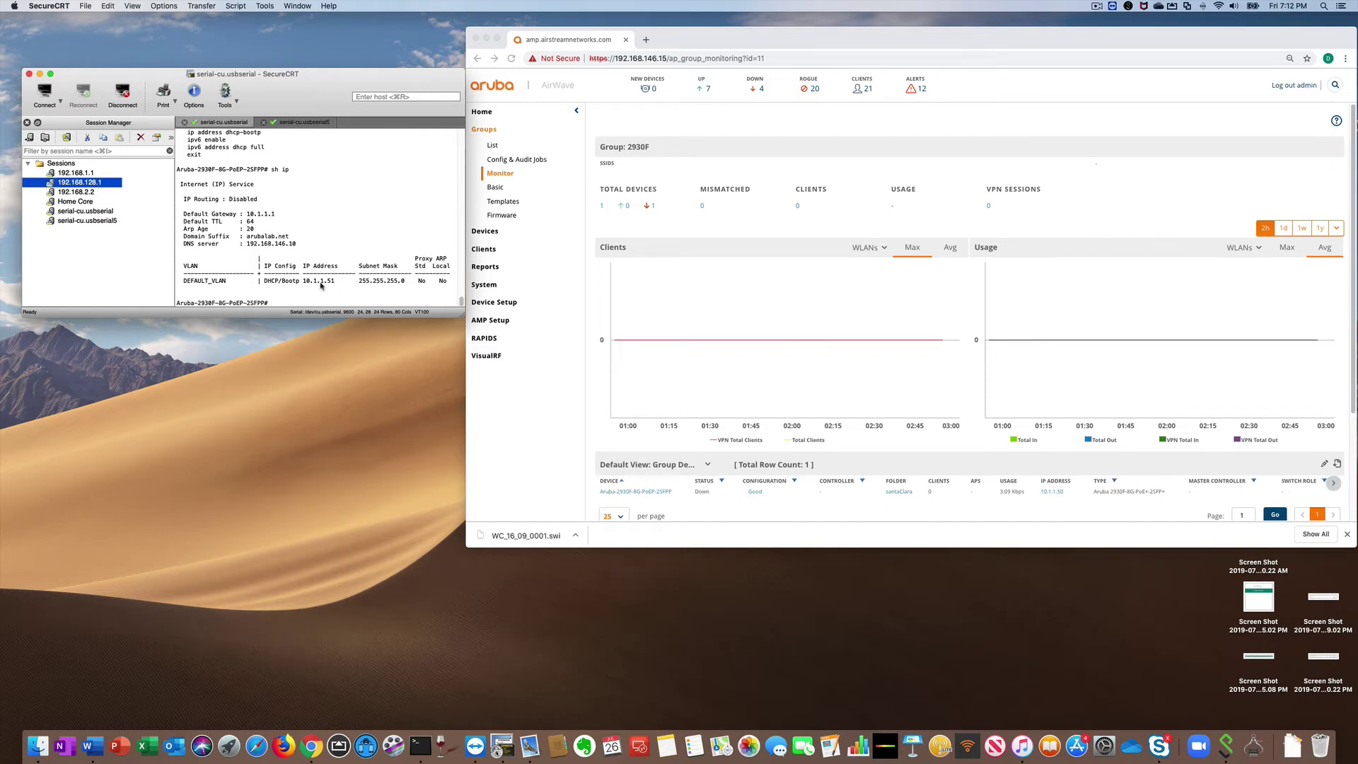
type("sh amp")
key("Tab")
key("Return")
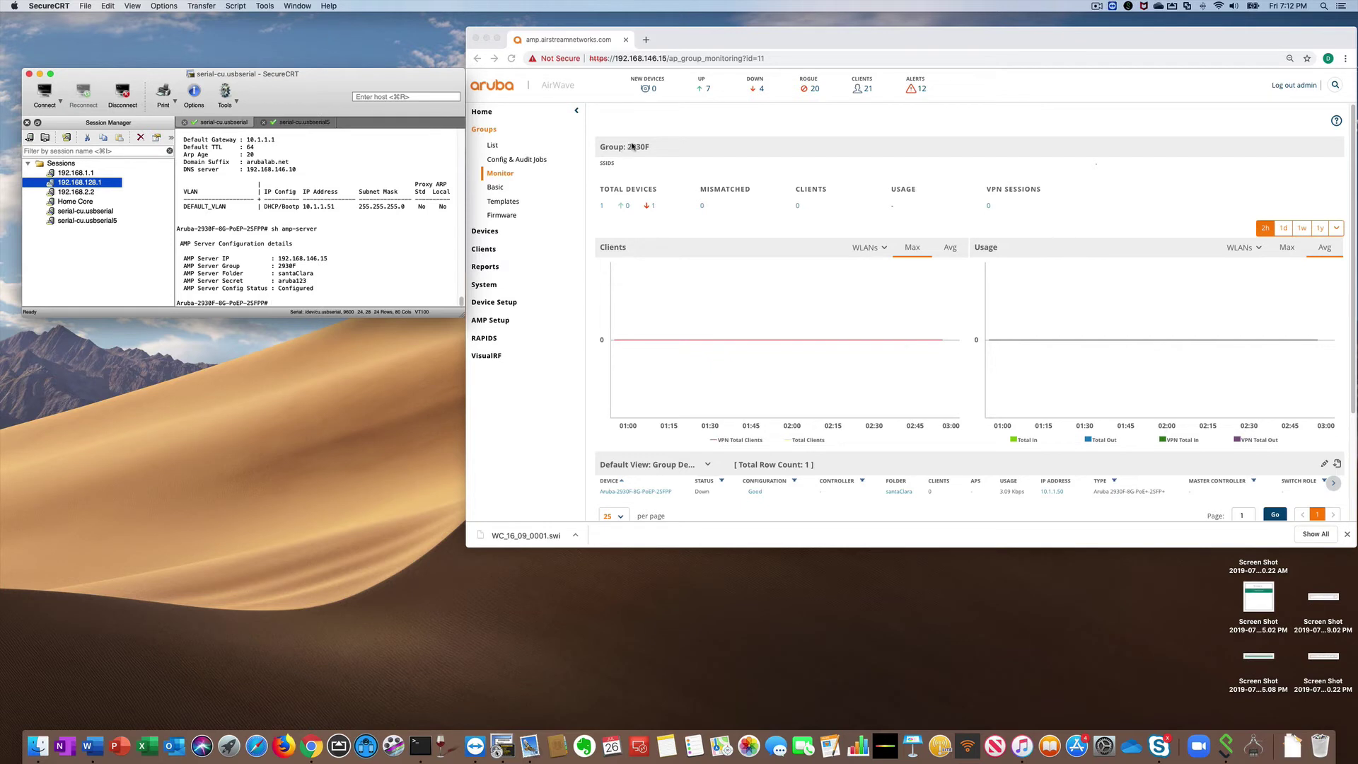
Return to AirWave's group list and open the 2930F group's monitoring page to check for the newly provisioned switch.
left_click(491, 147)
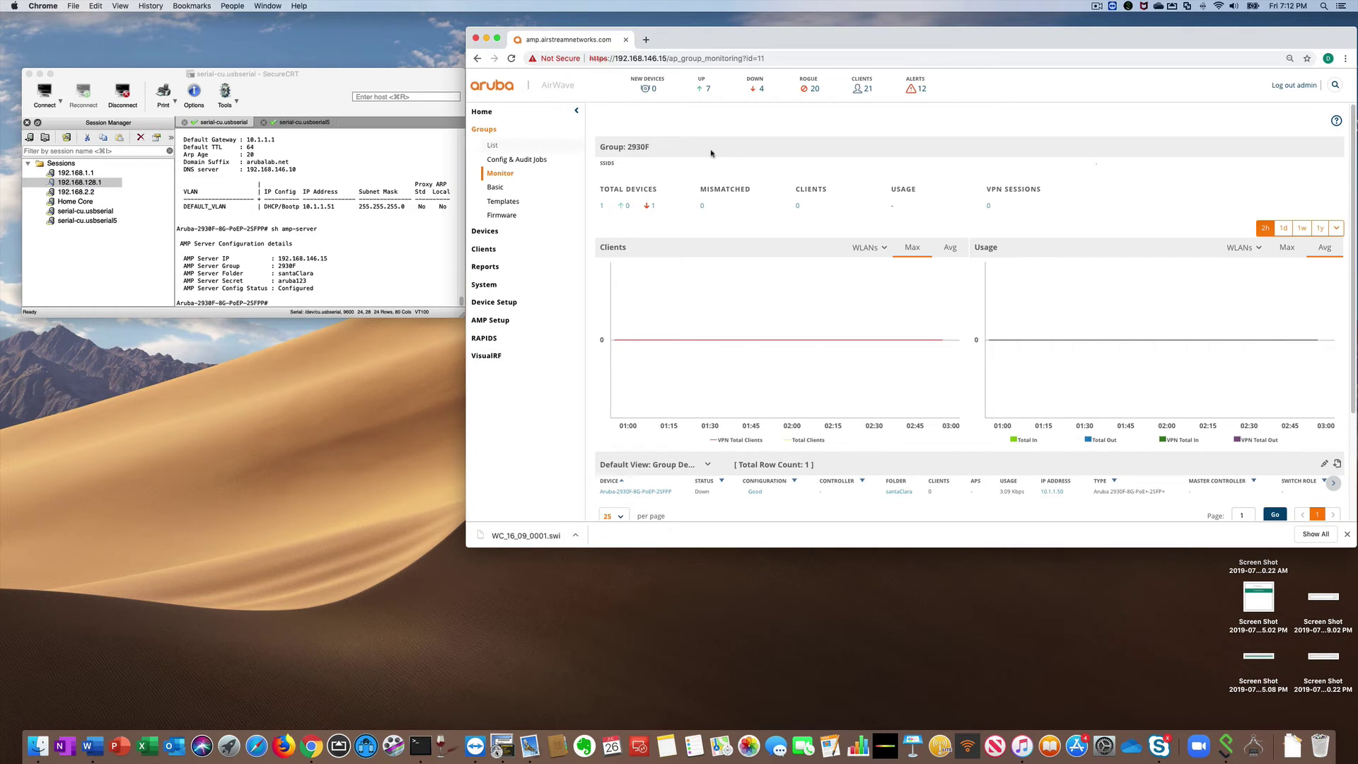
left_click(492, 145)
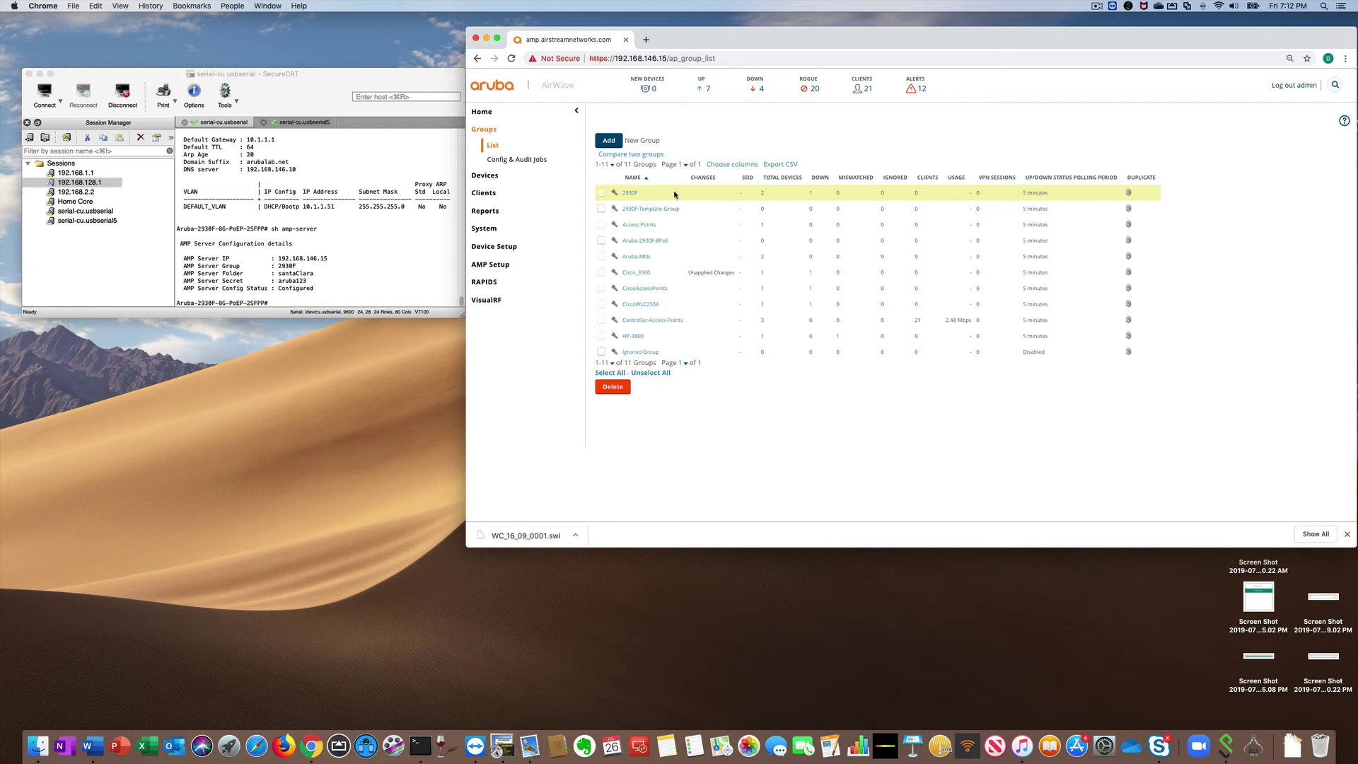
left_click(630, 193)
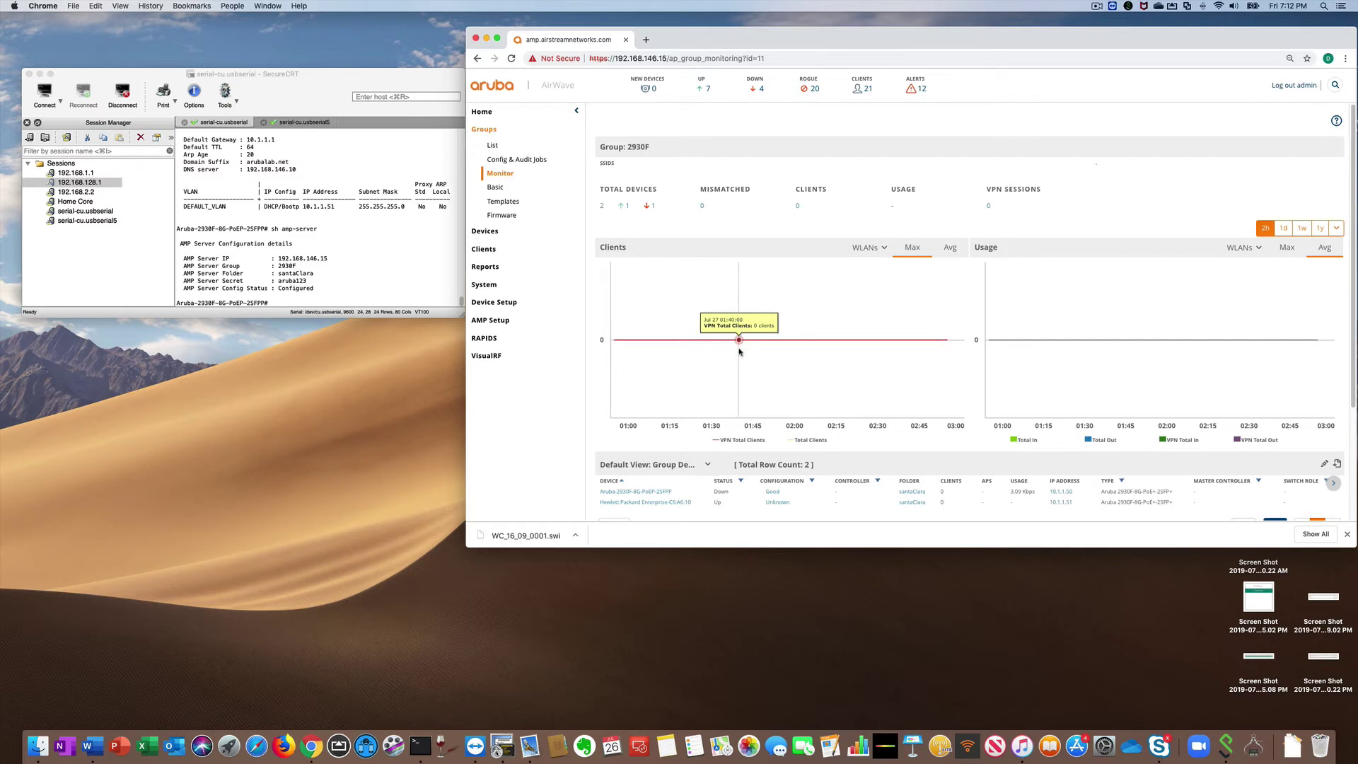
Examine the device list on the 2930F group's monitoring page and reload it to check the newly added switch's status and configuration.
scroll(739, 352, "down", 3)
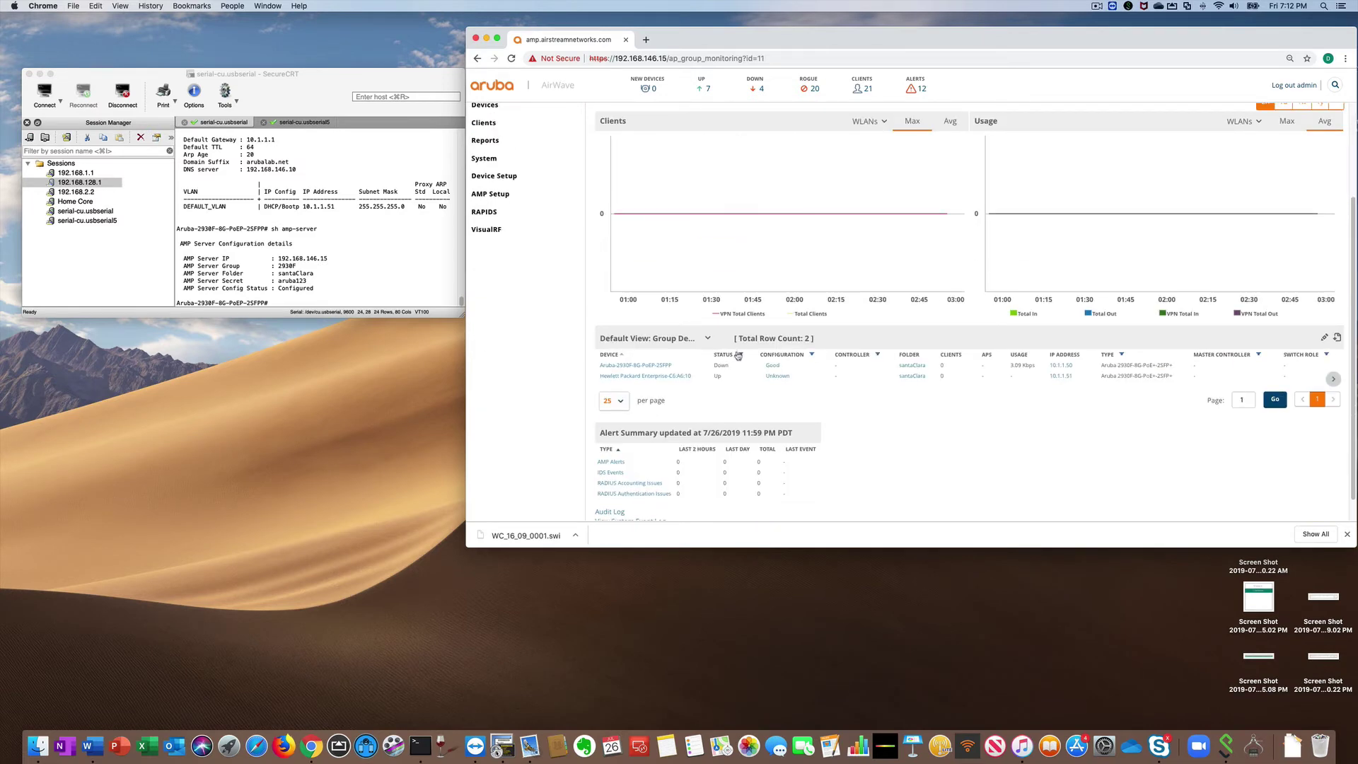
mouse_move(651, 381)
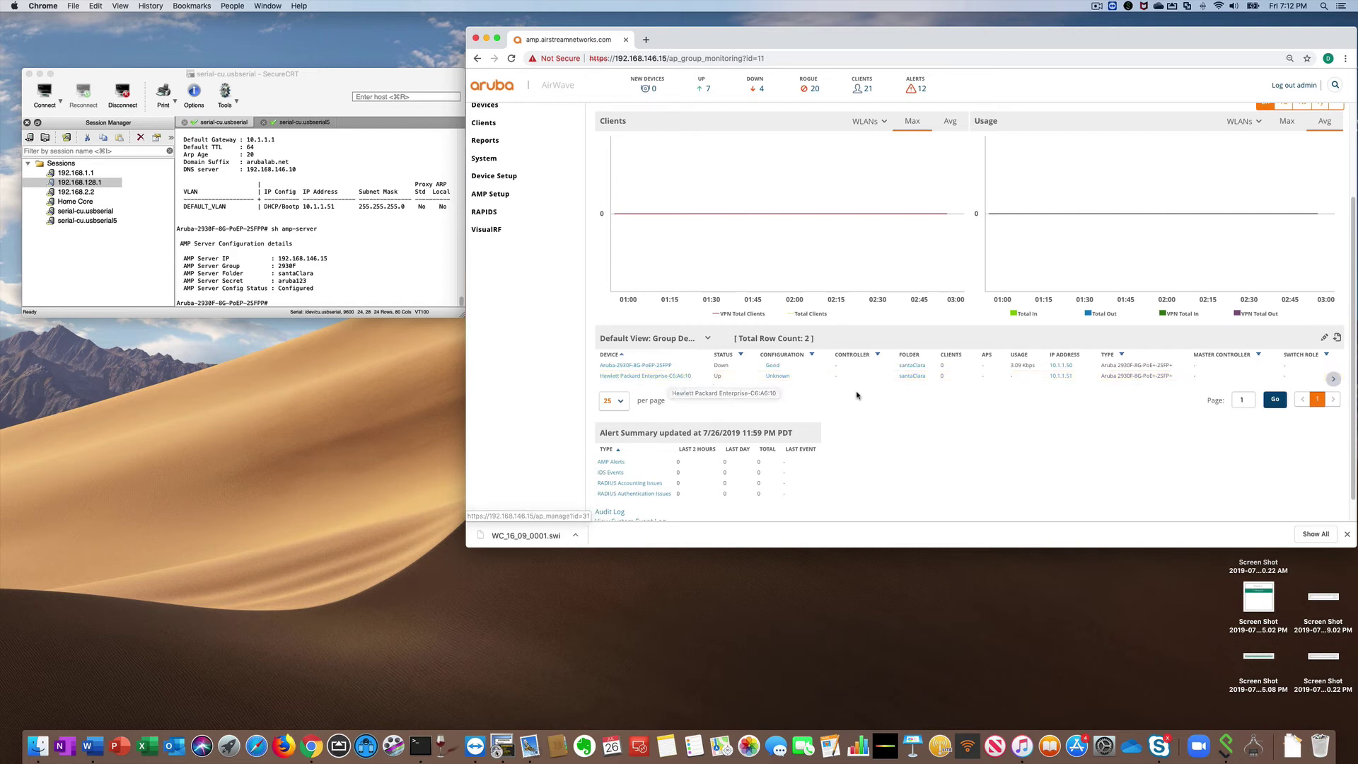
left_click(511, 58)
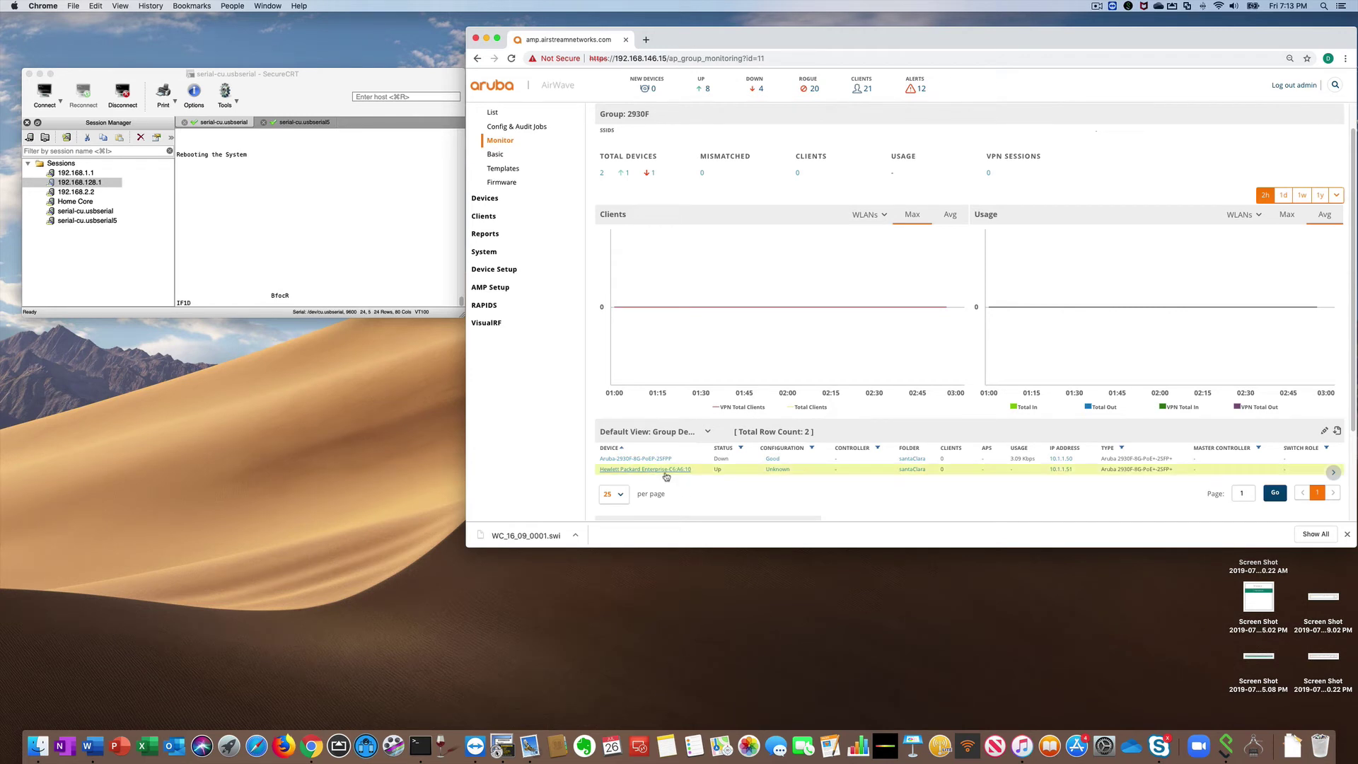
mouse_move(665, 476)
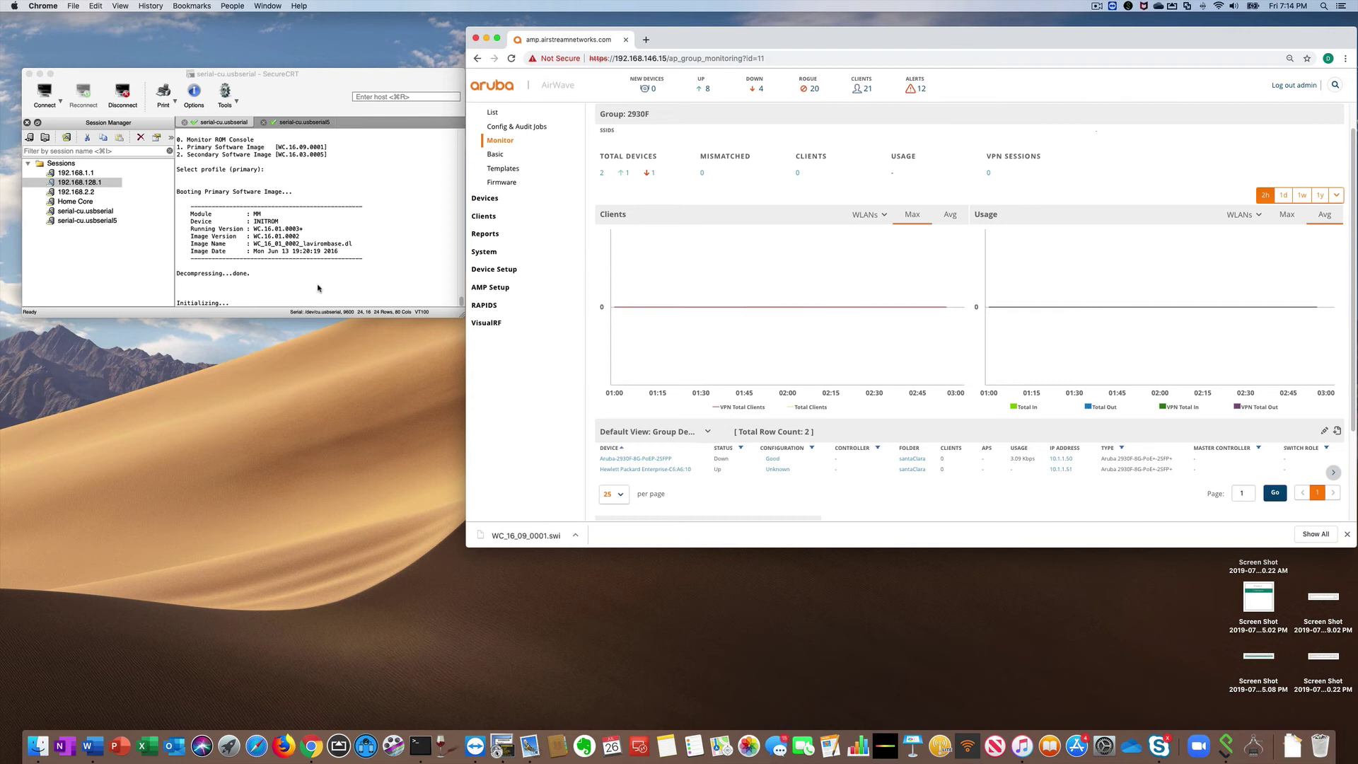
Return to the switch's serial console in SecureCRT and continue past the startup prompt after the firmware reboot.
left_click(317, 288)
key("Return")
key("Return")
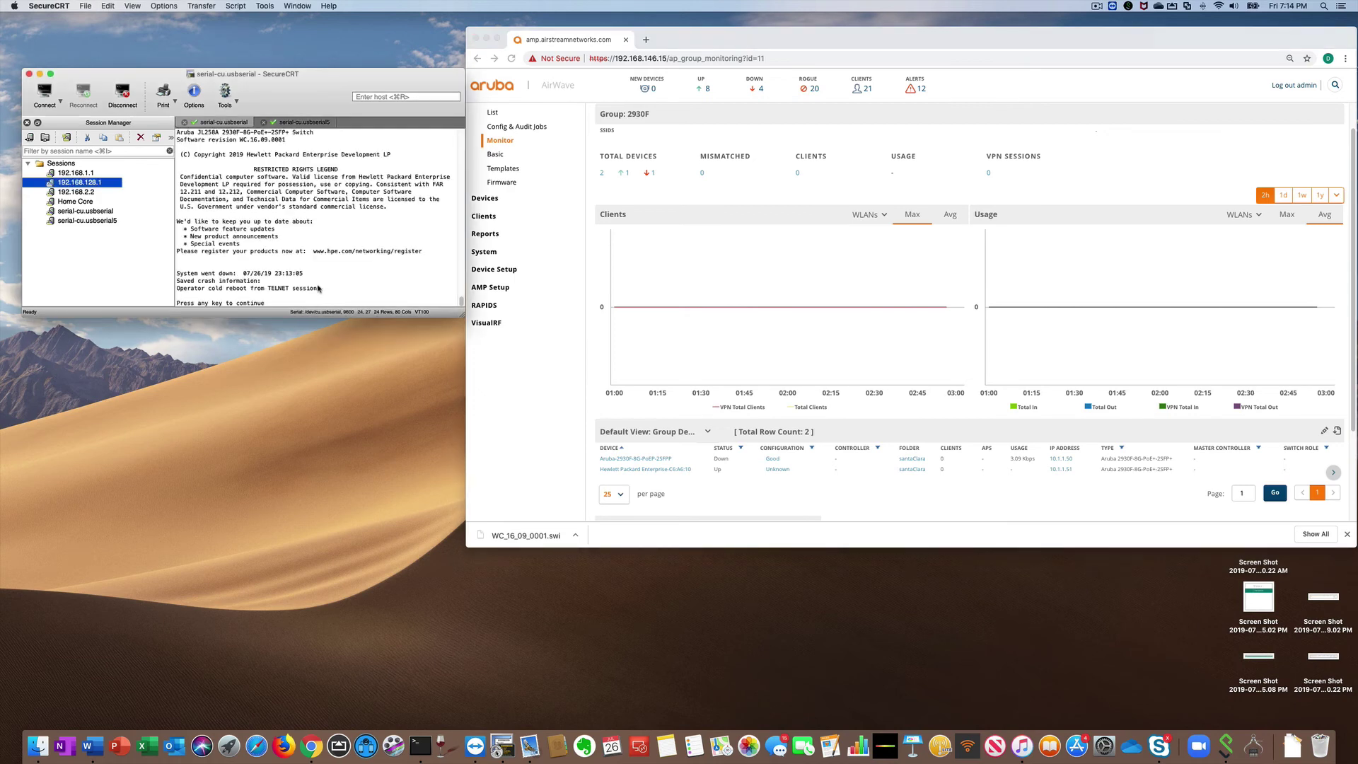
key("Return")
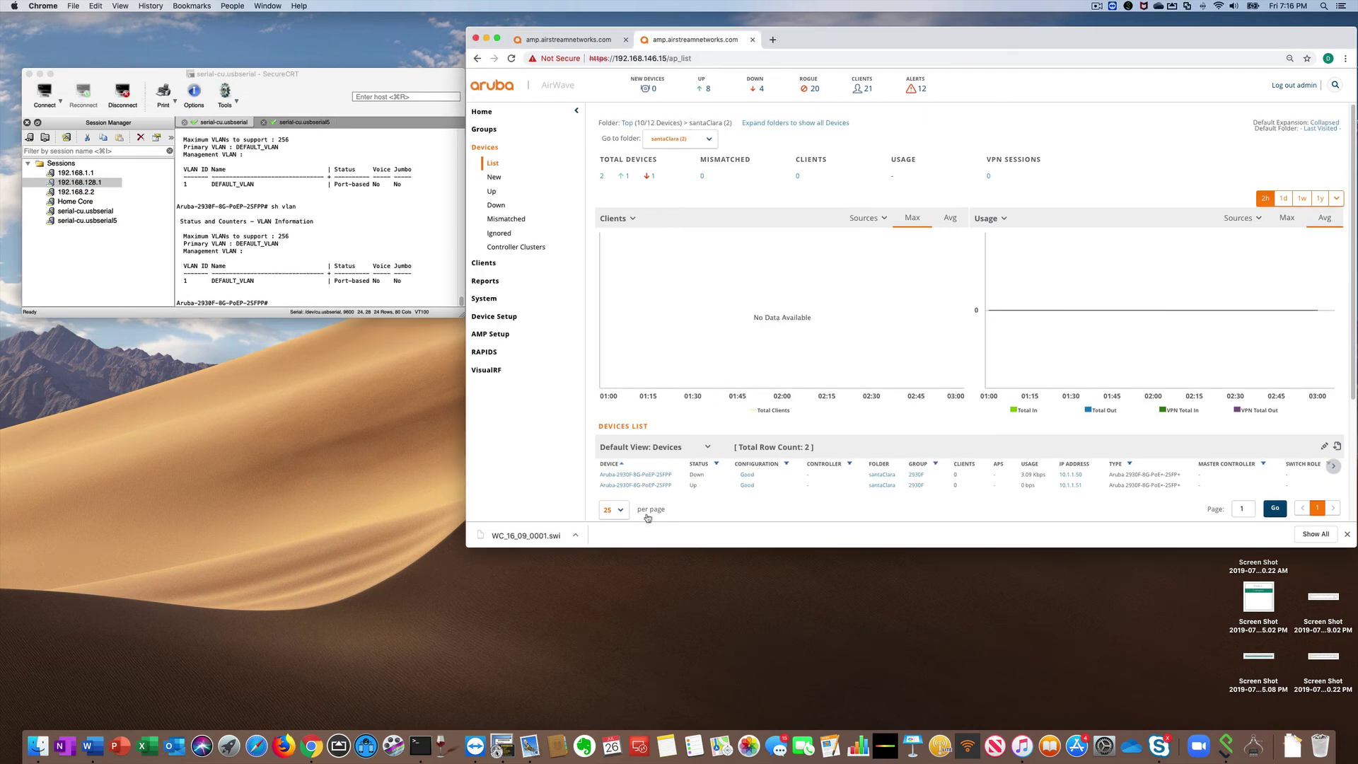
Check the switch's entry in AirWave's device list, then list its VLANs in the SecureCRT console with sh vlan.
mouse_move(633, 490)
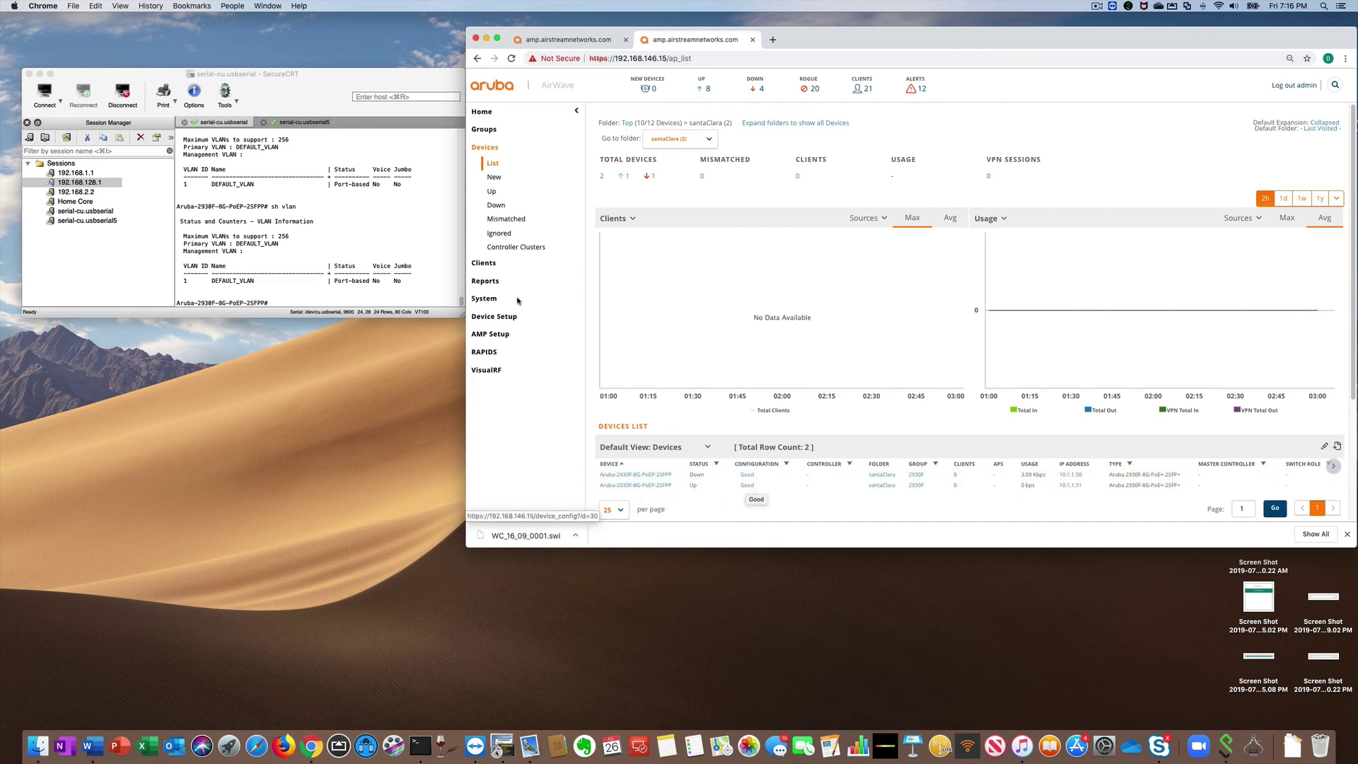
left_click(410, 275)
type("sh vlan")
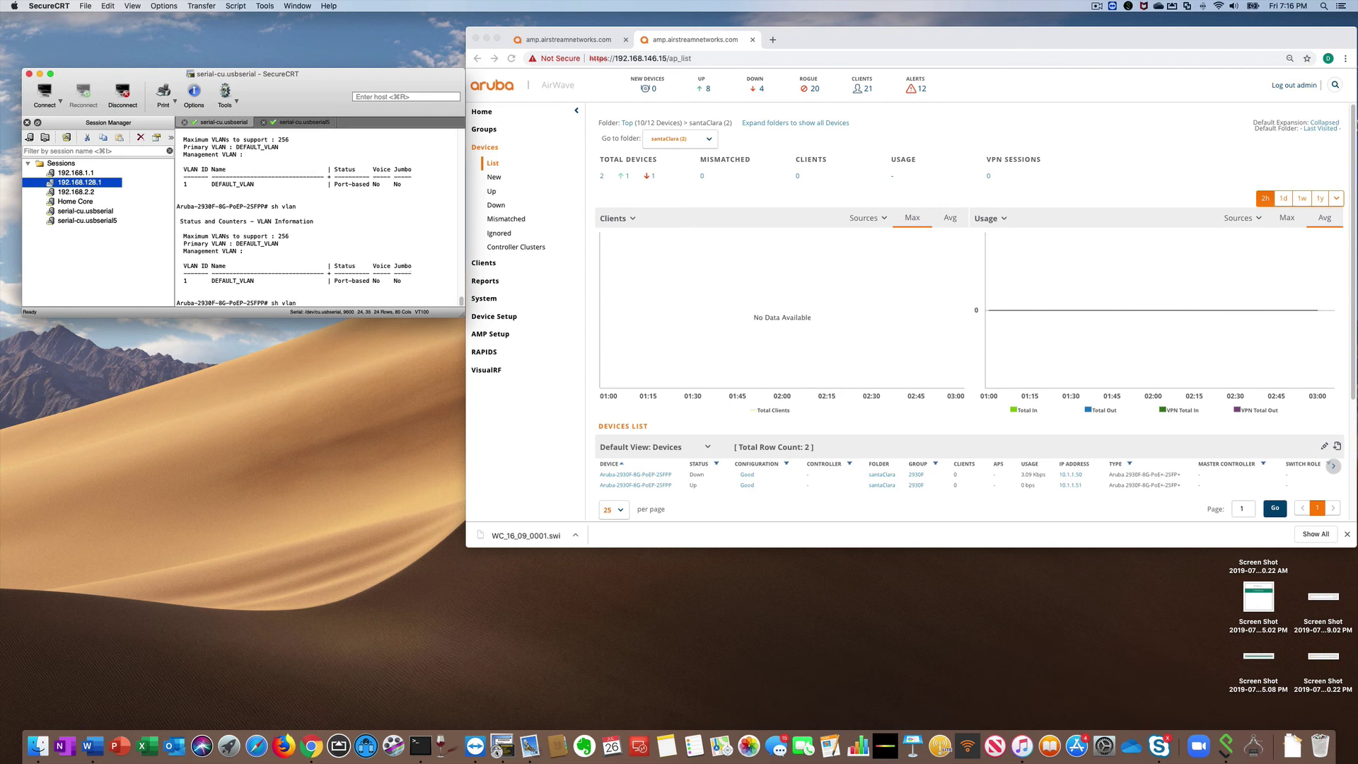
key("Return")
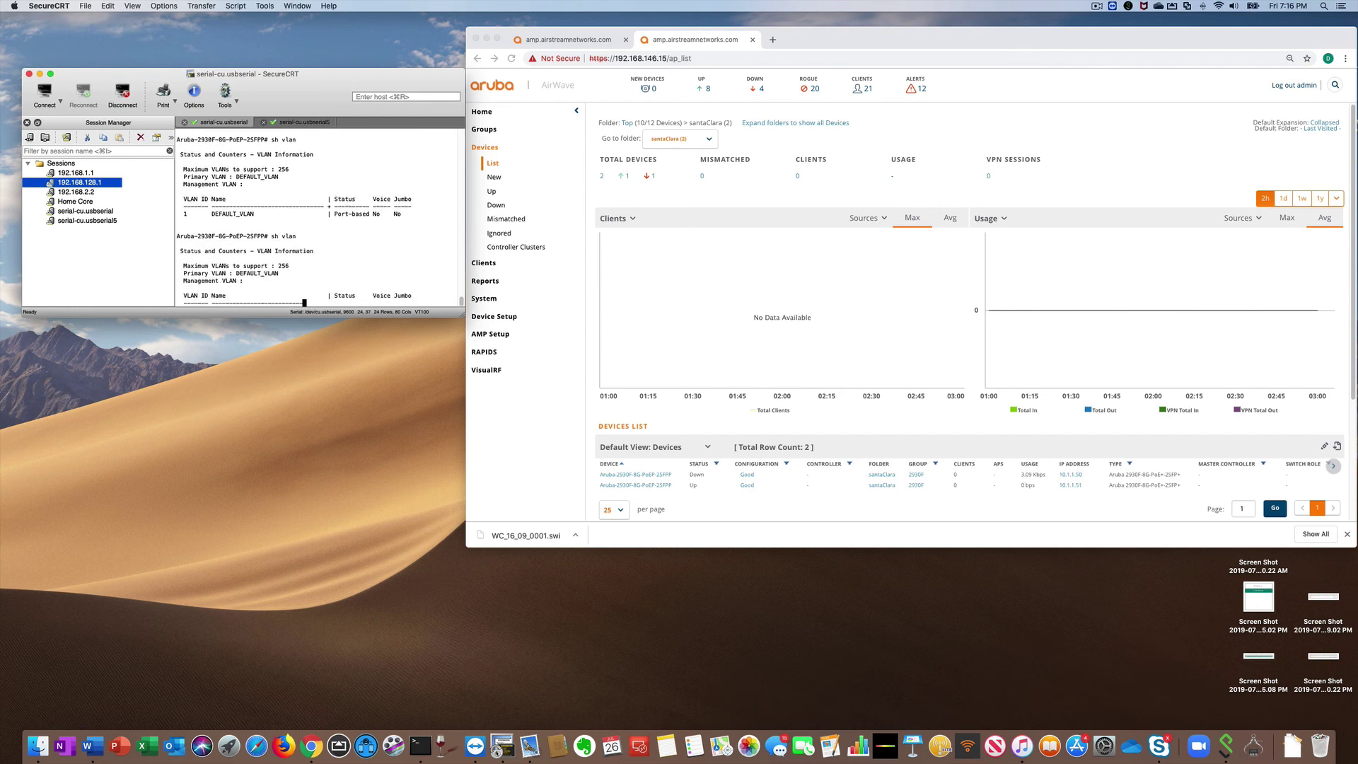